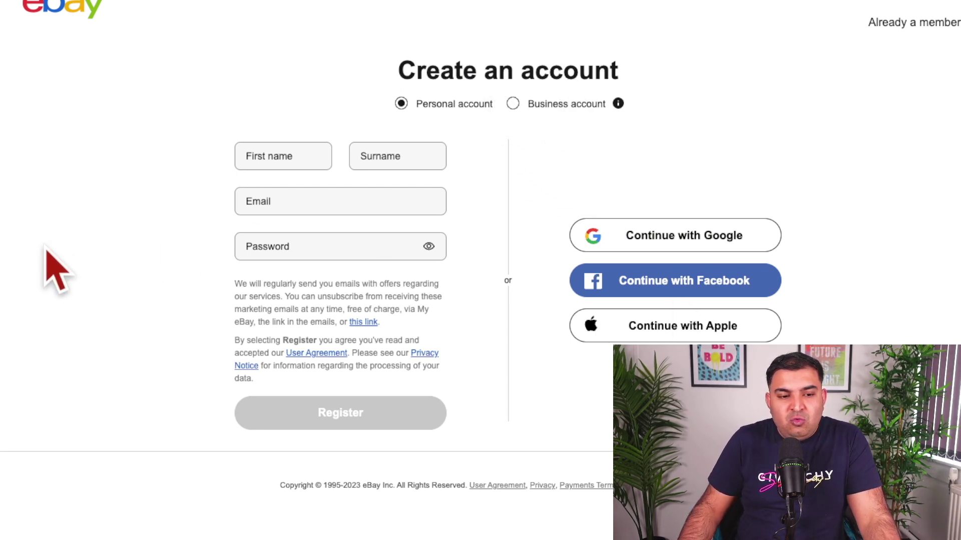
# - Switch the registration form to a Business account and review its business name, email and password fields
pyautogui.click(514, 104)
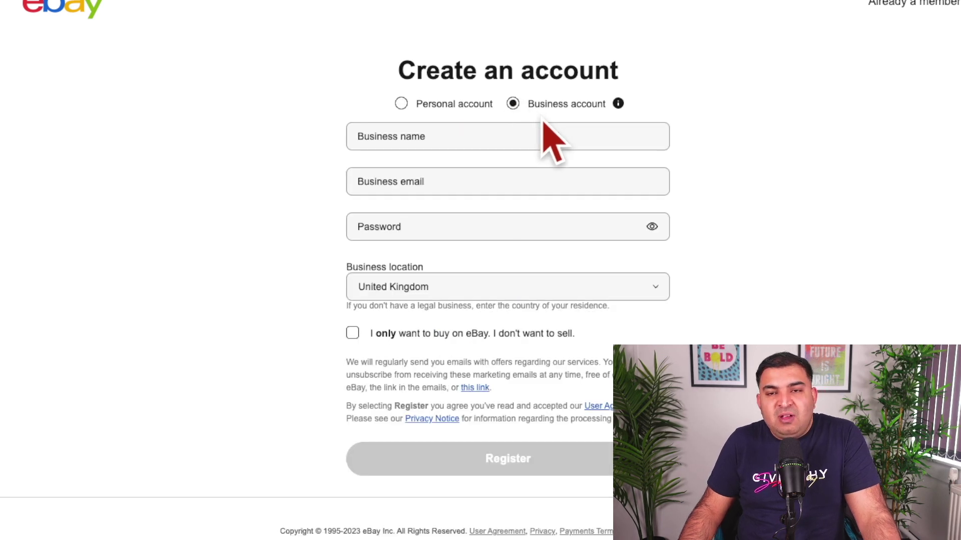
pyautogui.click(430, 145)
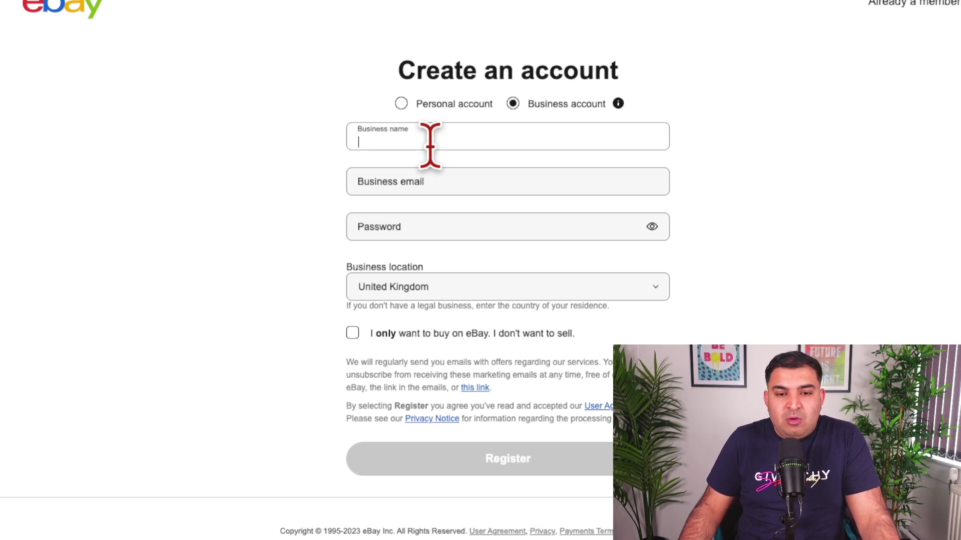
pyautogui.click(369, 187)
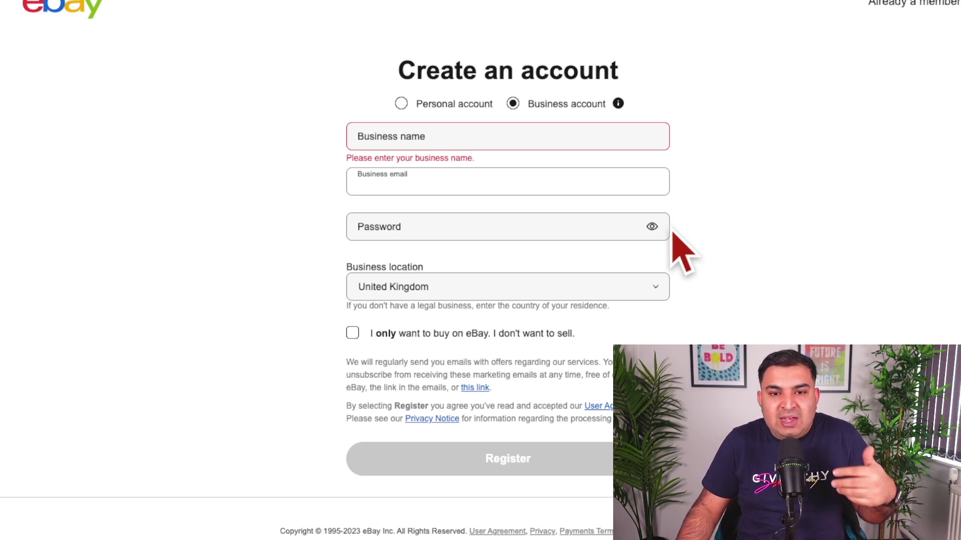
pyautogui.click(473, 225)
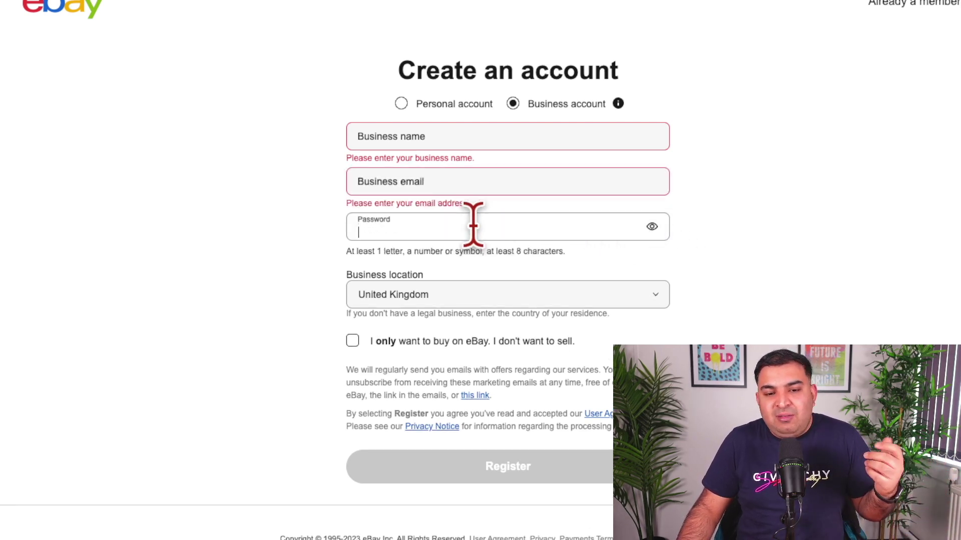
pyautogui.click(778, 260)
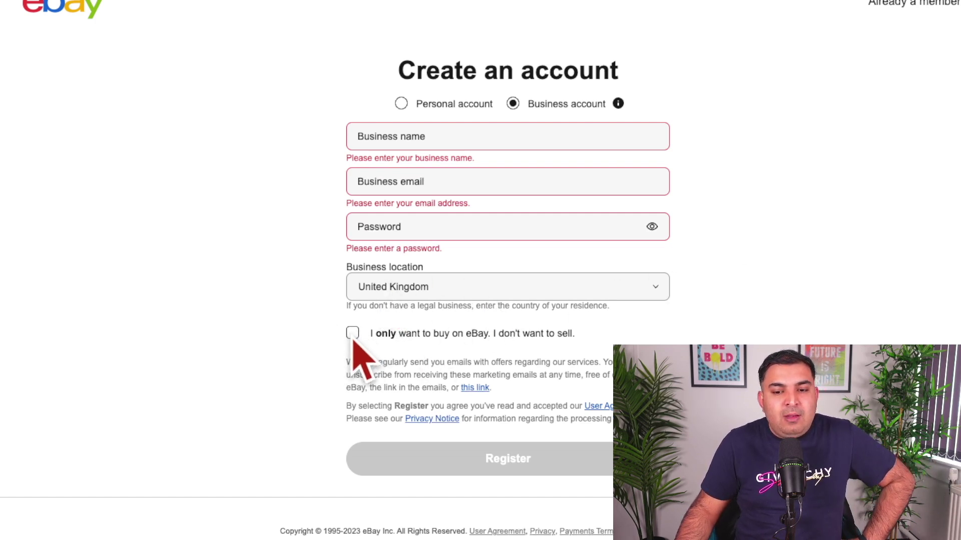
# - Mark the business account as only wanting to buy, then switch the registration form back to a Personal account
pyautogui.scroll(-1, 398, 334)
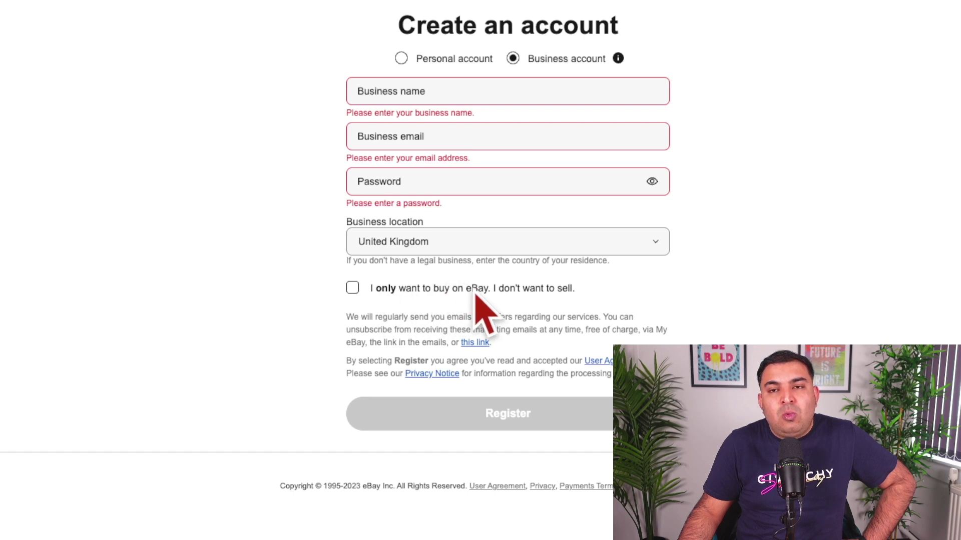
pyautogui.click(353, 289)
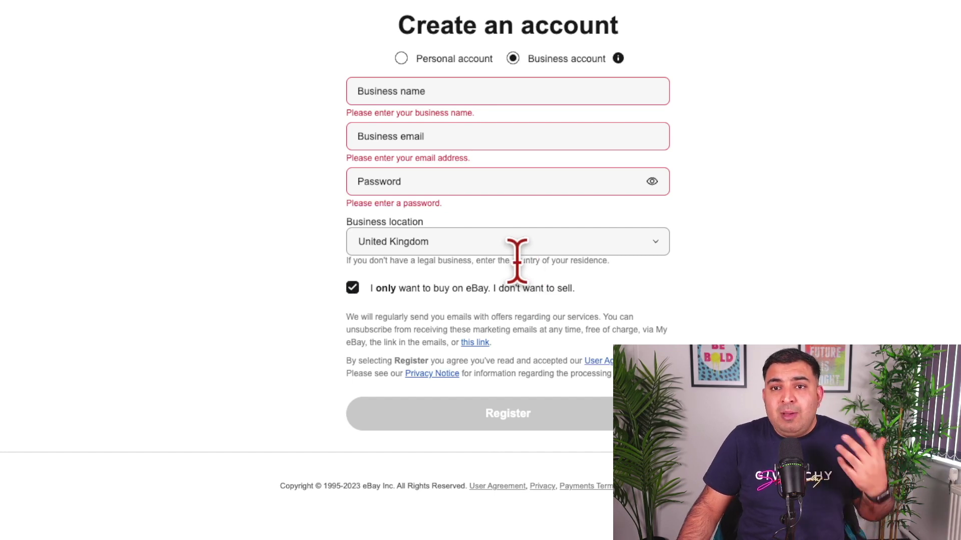
pyautogui.click(401, 59)
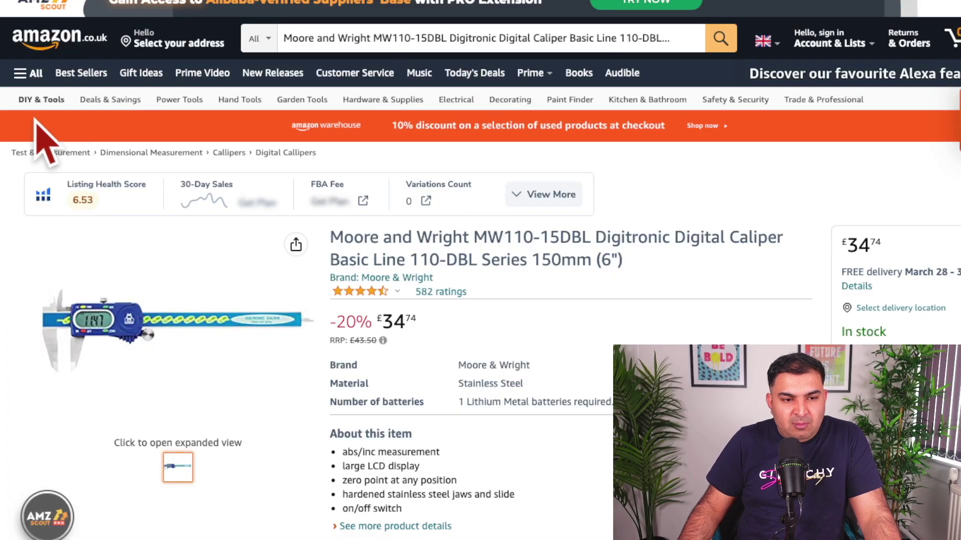
# - Compare the Moore and Wright digital caliper's Amazon price with the eBay listing's price and number sold
pyautogui.scroll(-3, 603, 235)
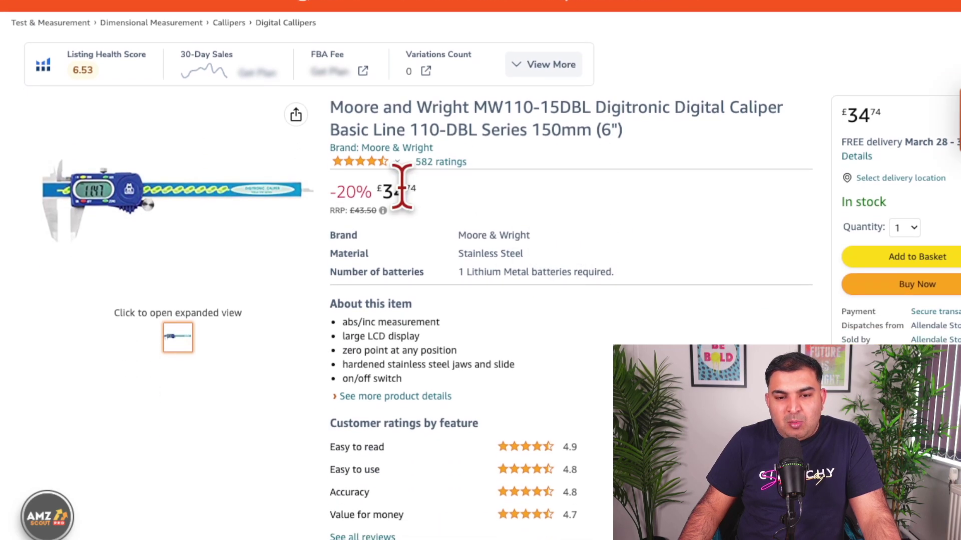
pyautogui.moveTo(376, 190); pyautogui.dragTo(319, 198)
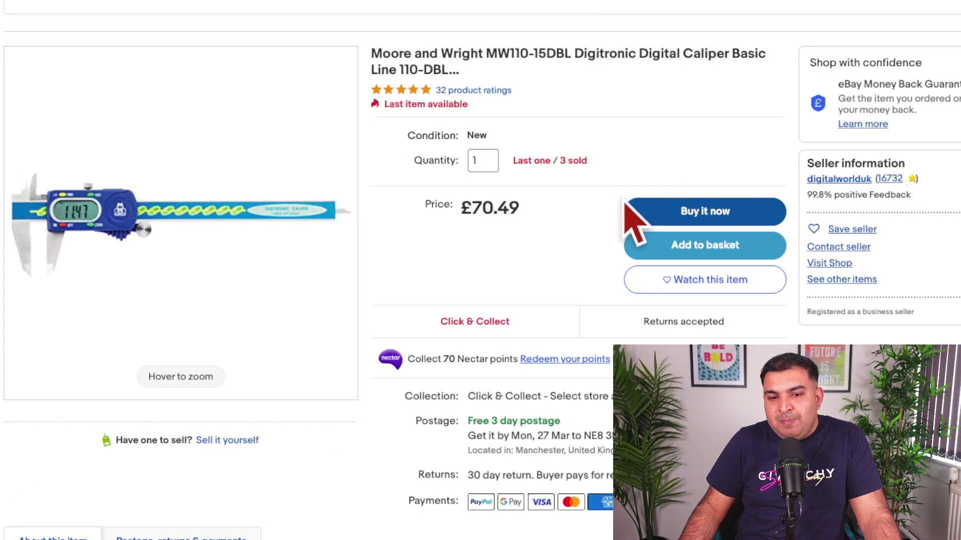
pyautogui.scroll(-1, 628, 200)
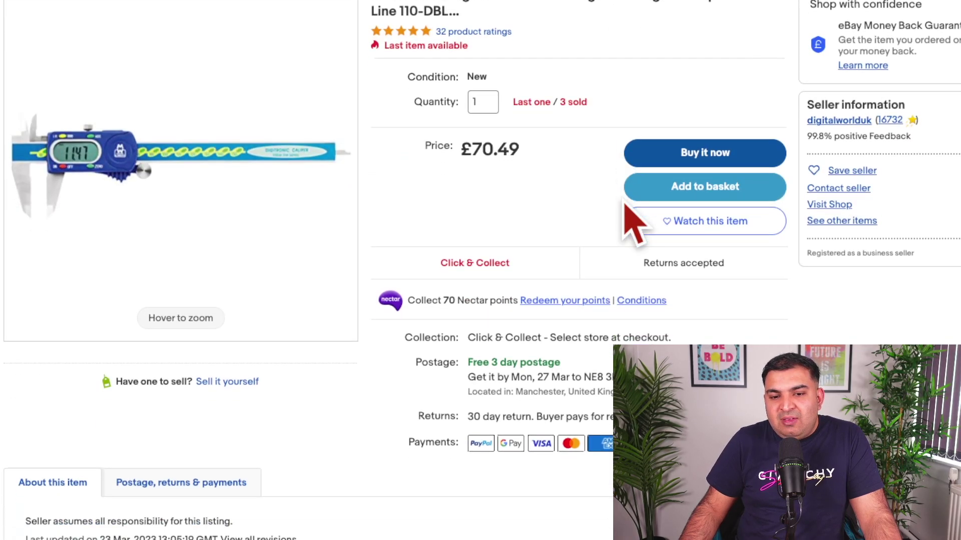
pyautogui.scroll(-1, 623, 200)
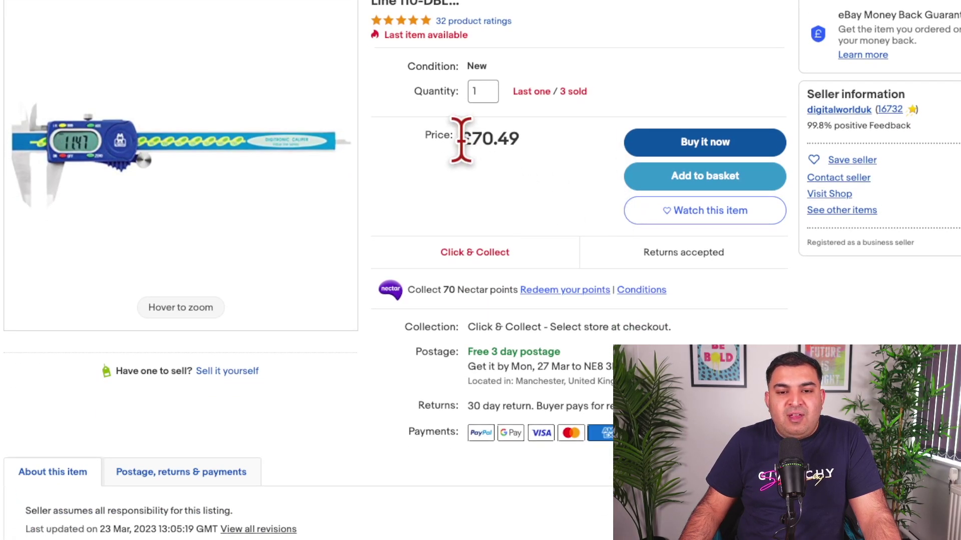
pyautogui.moveTo(461, 141); pyautogui.dragTo(518, 140)
pyautogui.moveTo(588, 92); pyautogui.dragTo(540, 89)
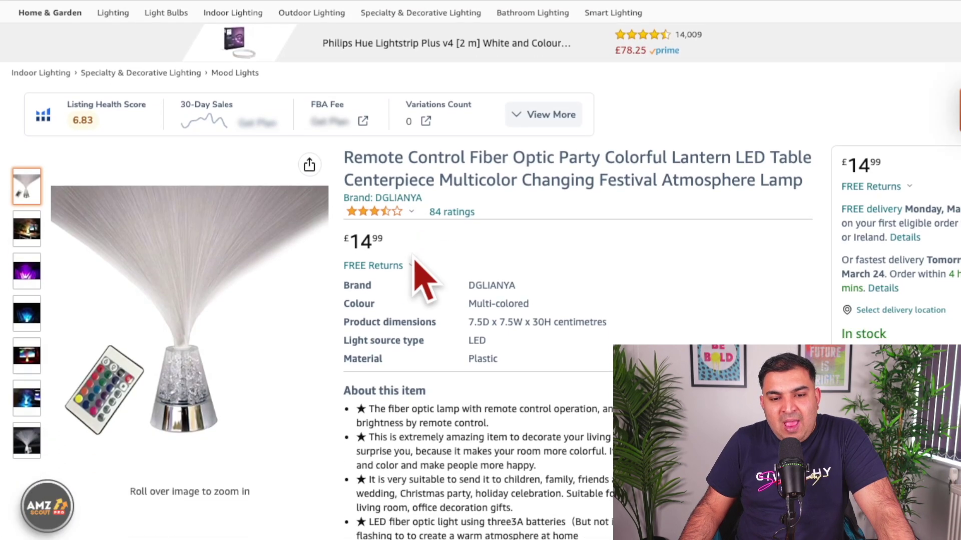
# - Compare the remote control fiber optic lantern lamp's Amazon price with its eBay listing price
pyautogui.scroll(-1, 423, 278)
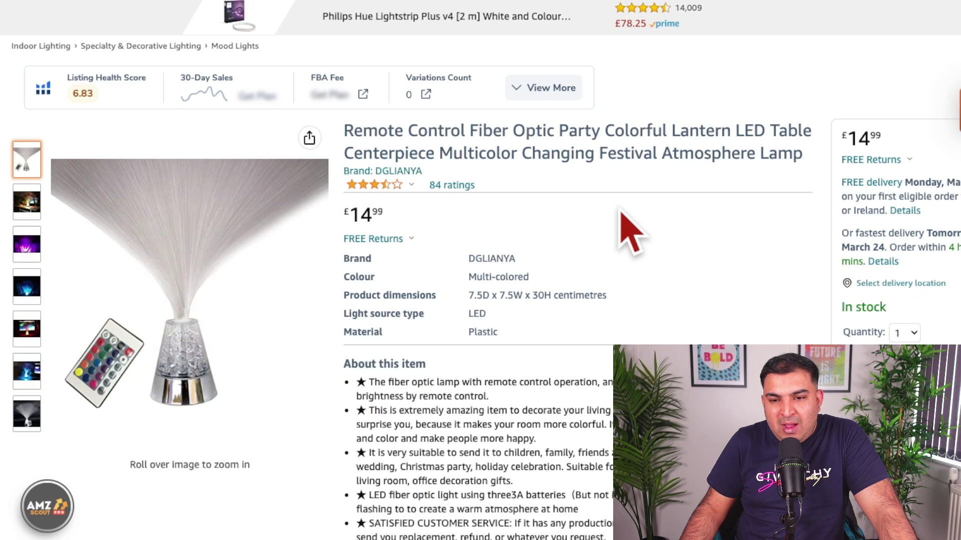
pyautogui.scroll(-1, 635, 228)
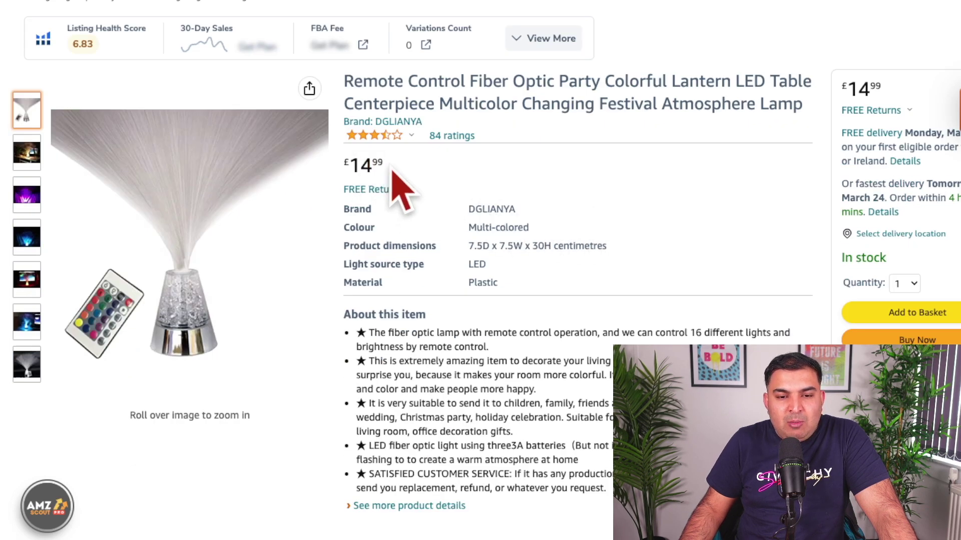
pyautogui.moveTo(384, 169); pyautogui.dragTo(345, 161)
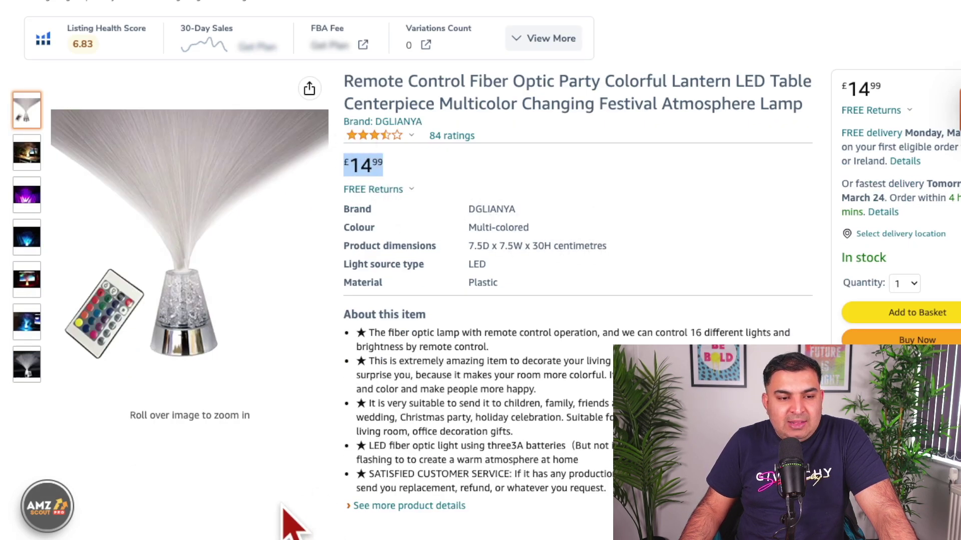
pyautogui.moveTo(27, 197)
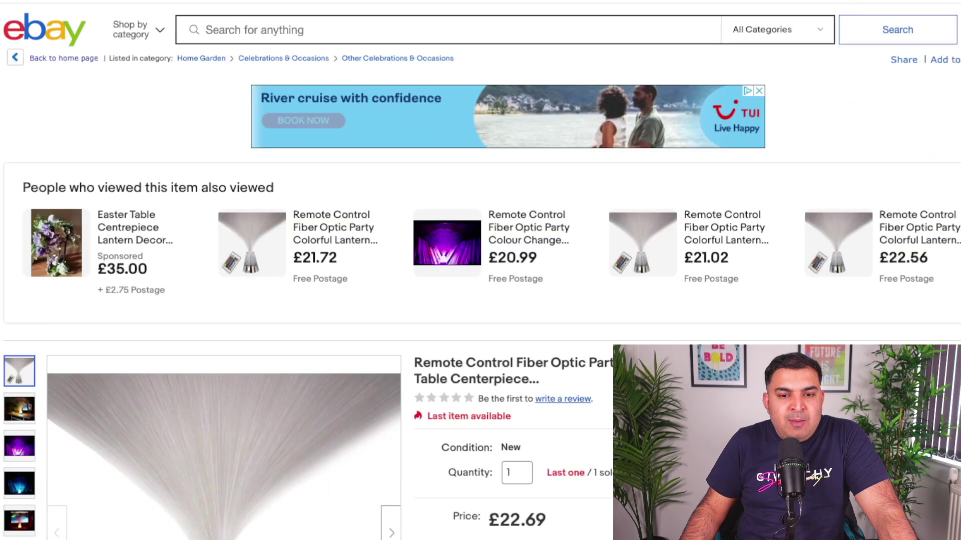
pyautogui.scroll(-5, 393, 262)
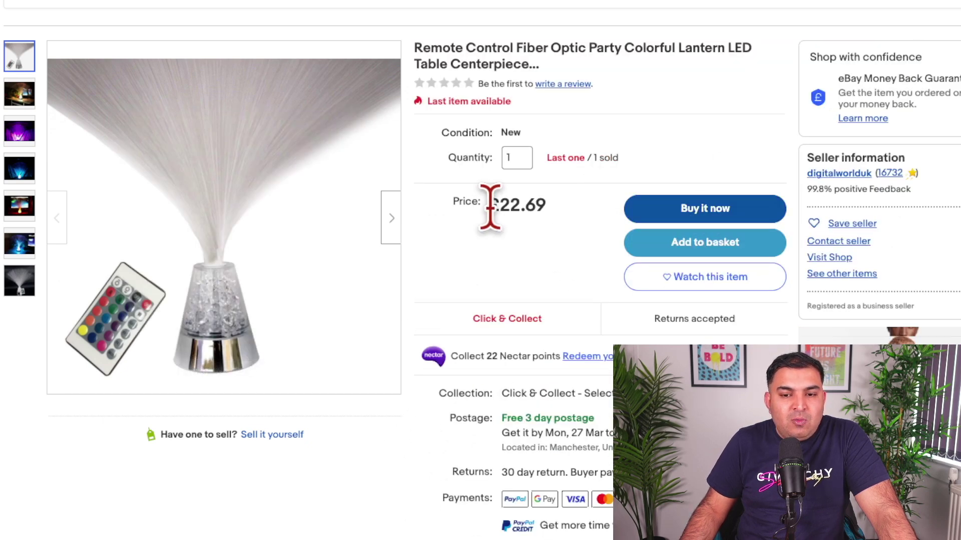
pyautogui.moveTo(488, 206); pyautogui.dragTo(551, 212)
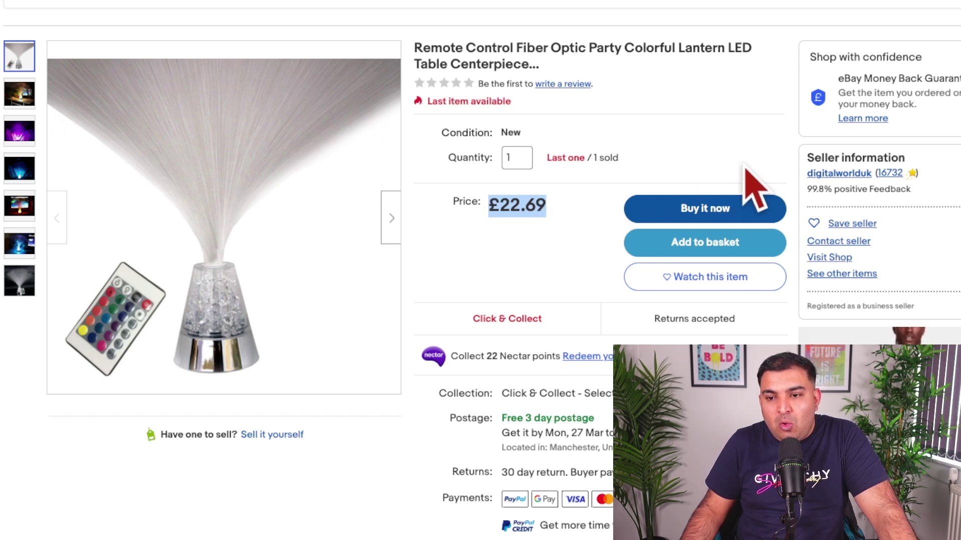
# - Copy the eBay seller name digitalworlduk from the listing and search for it in Competitor Research over 30 Days
pyautogui.moveTo(873, 170); pyautogui.dragTo(806, 189)
pyautogui.hotkey('ctrl', 'c')
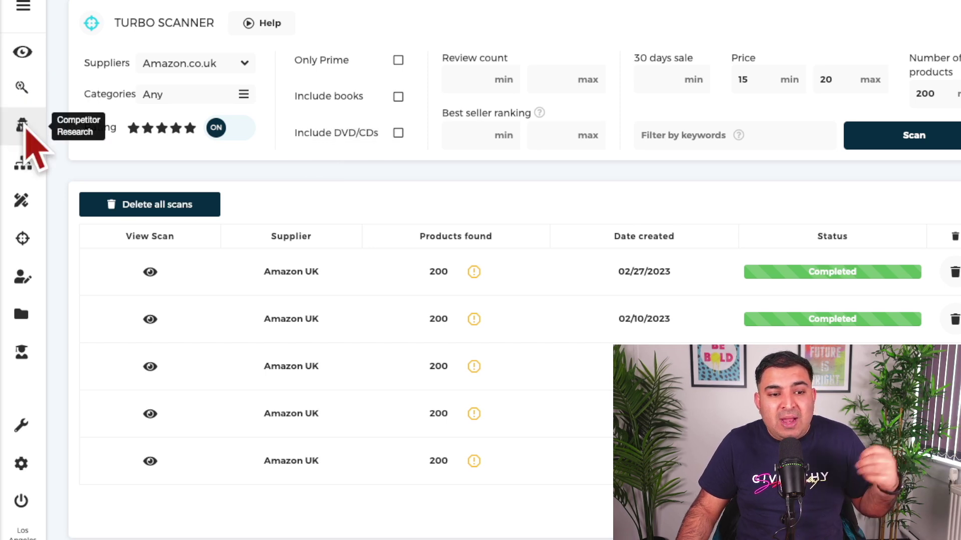
pyautogui.click(22, 125)
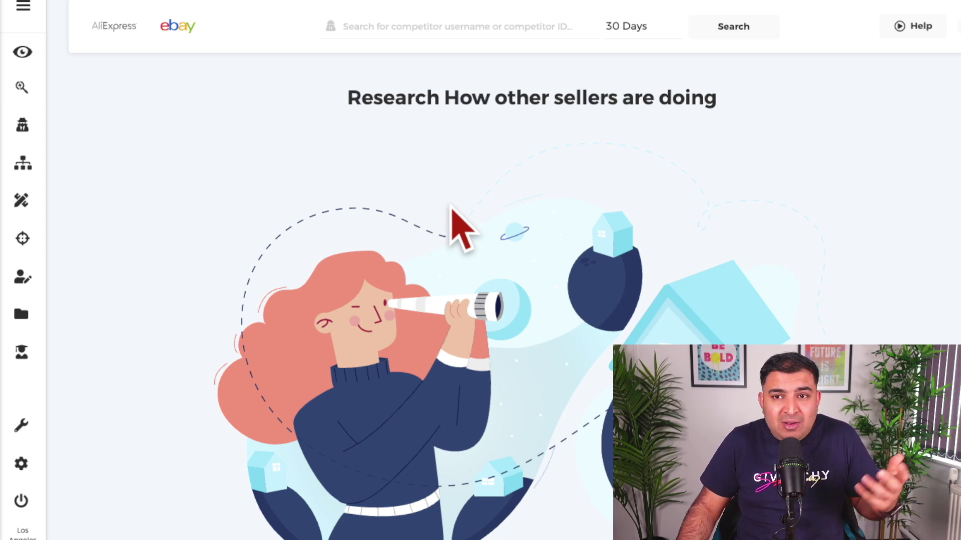
pyautogui.click(415, 26)
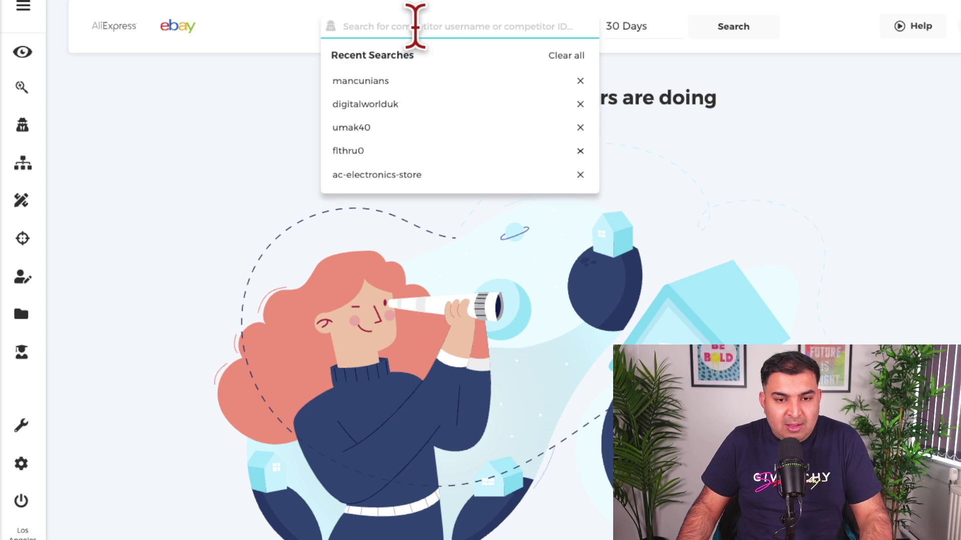
pyautogui.hotkey('ctrl', 'v')
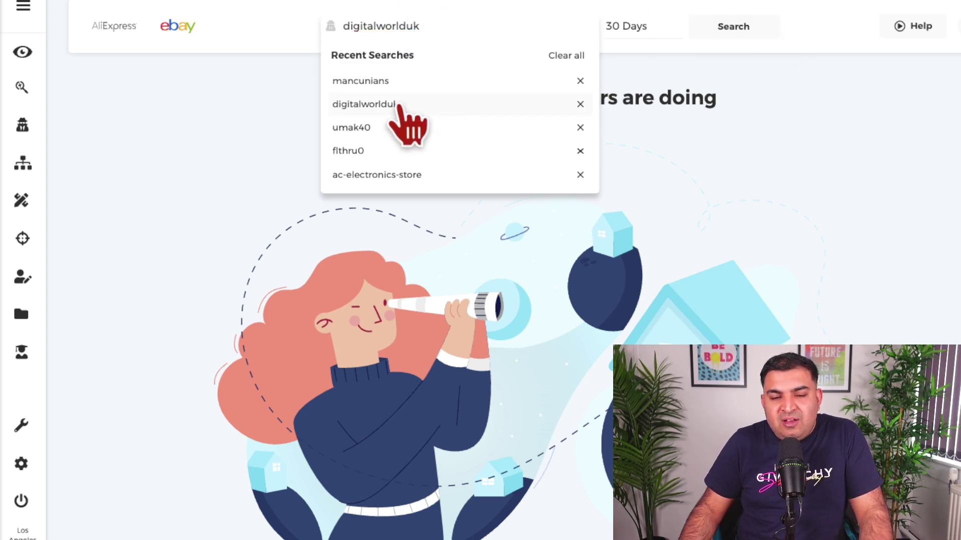
pyautogui.click(718, 38)
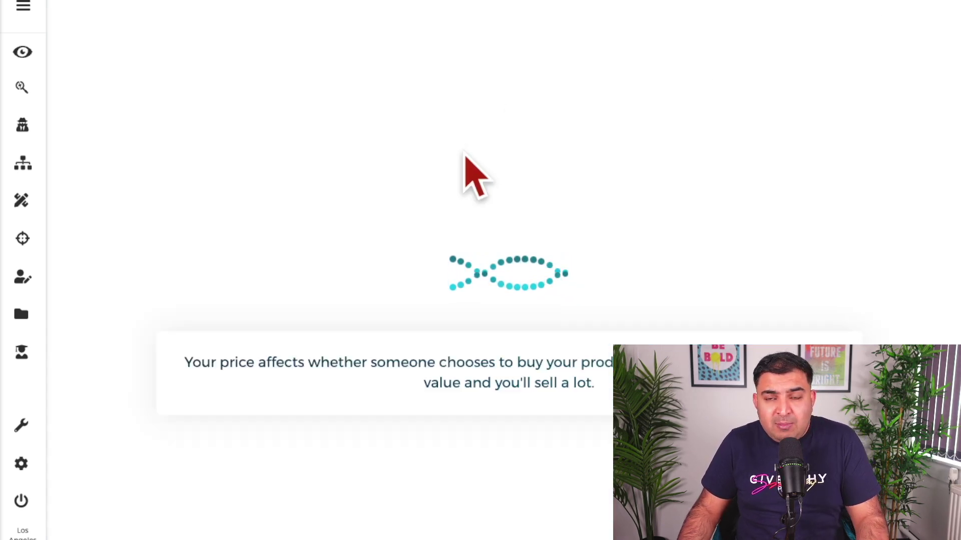
# - Examine the seller's sale earnings, then look through the product list for items matched to an Amazon supplier
pyautogui.scroll(-3, 464, 155)
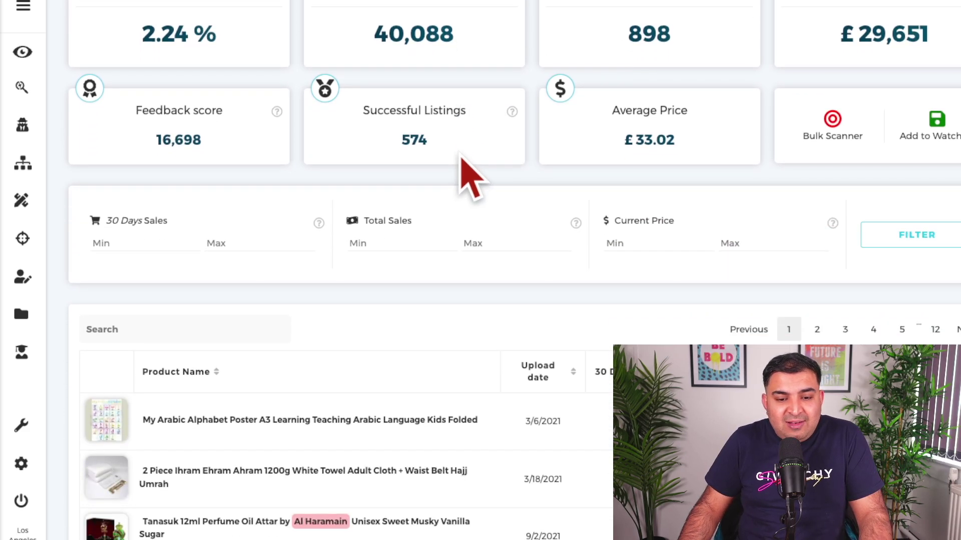
pyautogui.scroll(-5, 468, 178)
pyautogui.scroll(8, 463, 175)
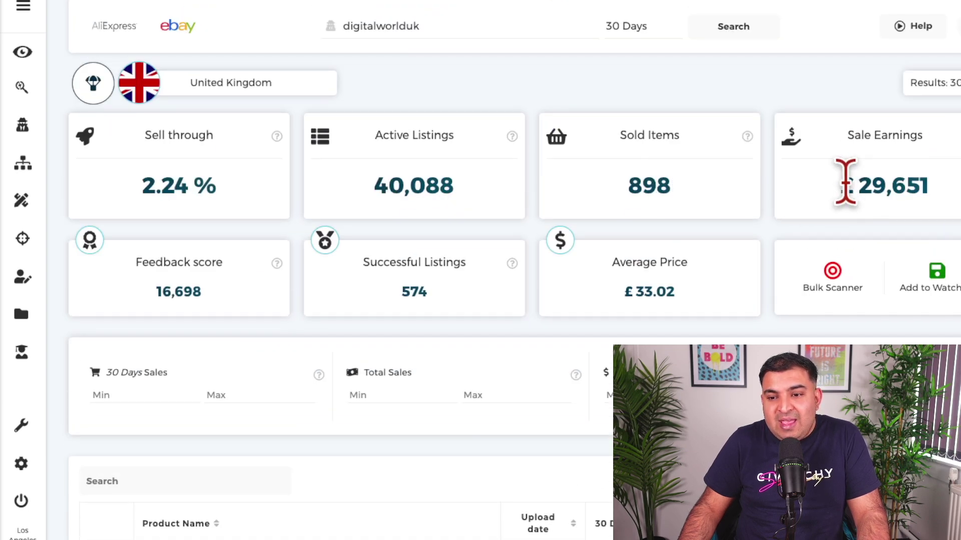
pyautogui.moveTo(843, 182); pyautogui.dragTo(904, 184)
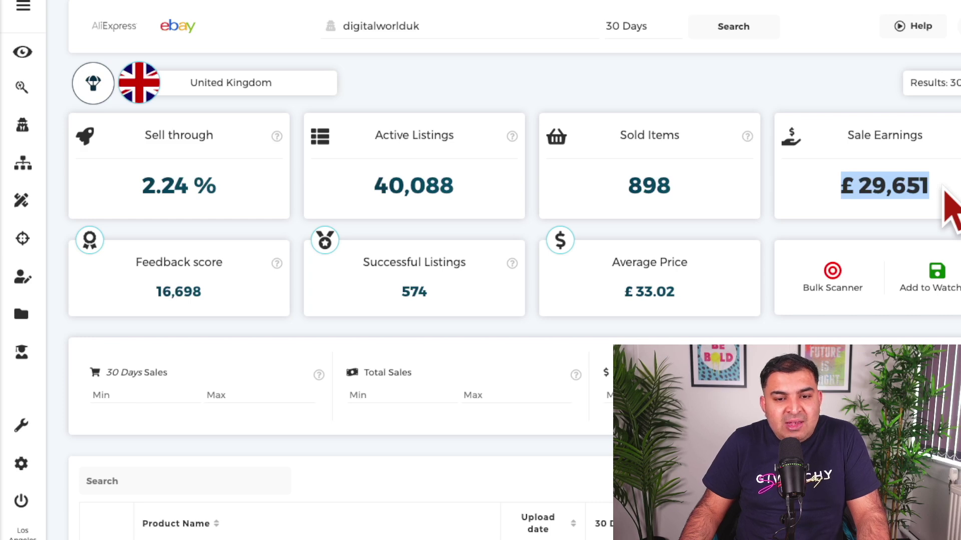
pyautogui.scroll(-20, 468, 197)
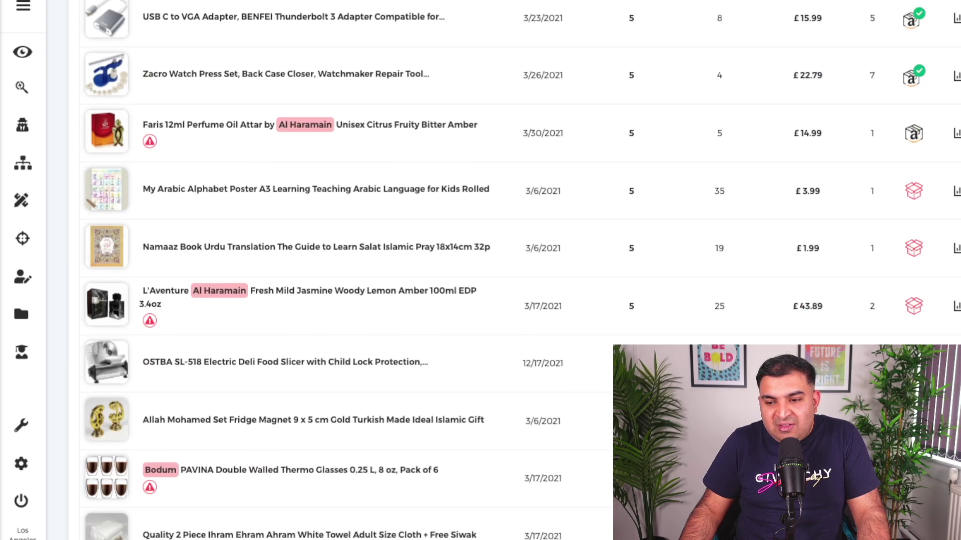
pyautogui.scroll(-9, 306, 329)
pyautogui.scroll(-3, 951, 321)
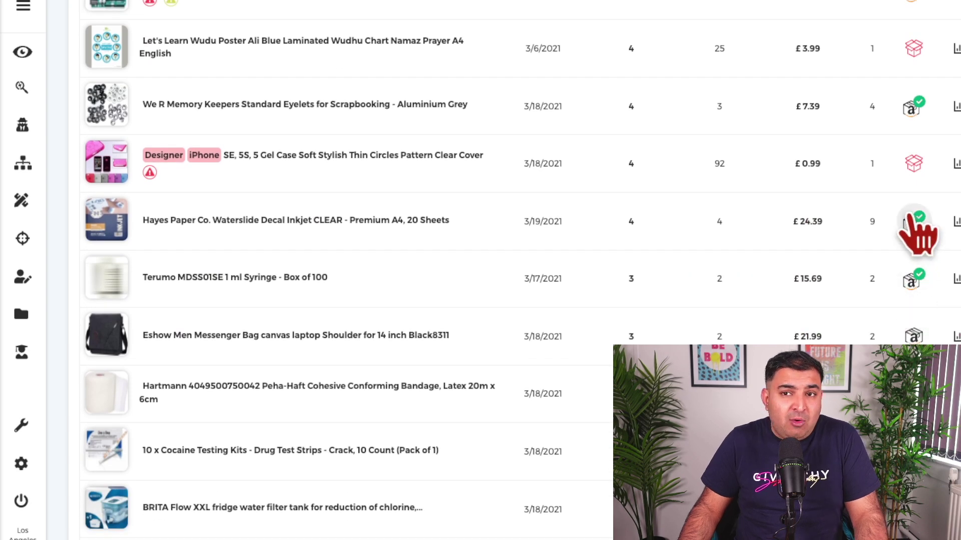
pyautogui.scroll(-4, 683, 240)
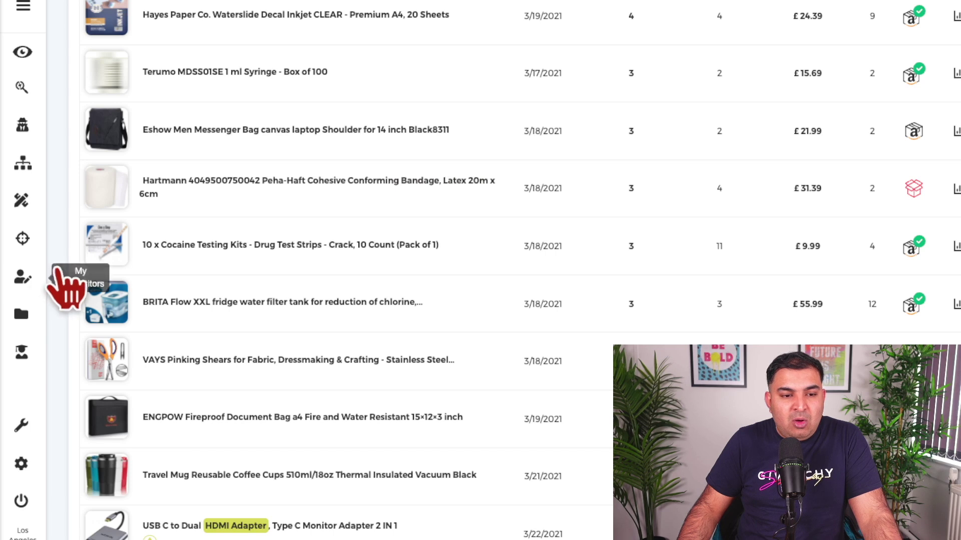
# - Open the Turbo Scanner and choose Amazon.co.uk as the supplier
pyautogui.click(23, 236)
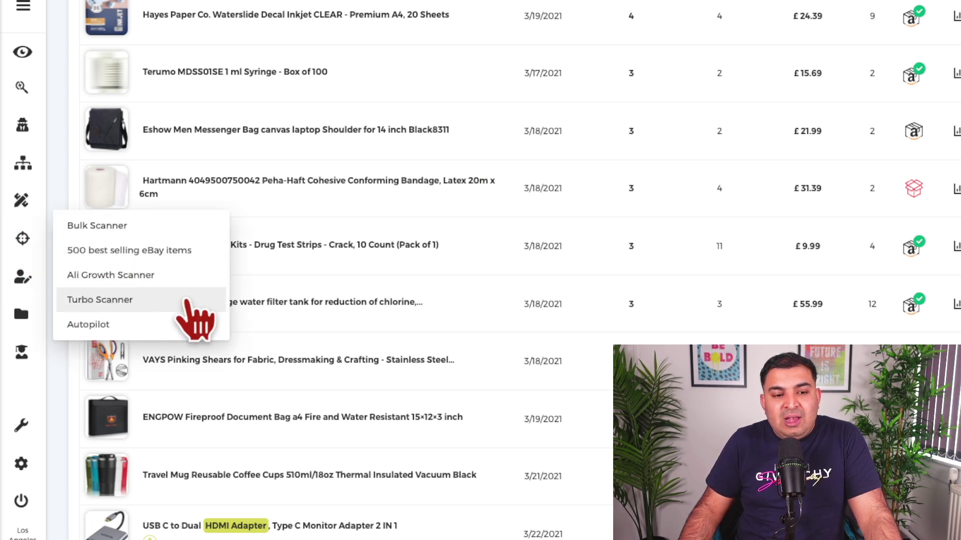
pyautogui.click(115, 303)
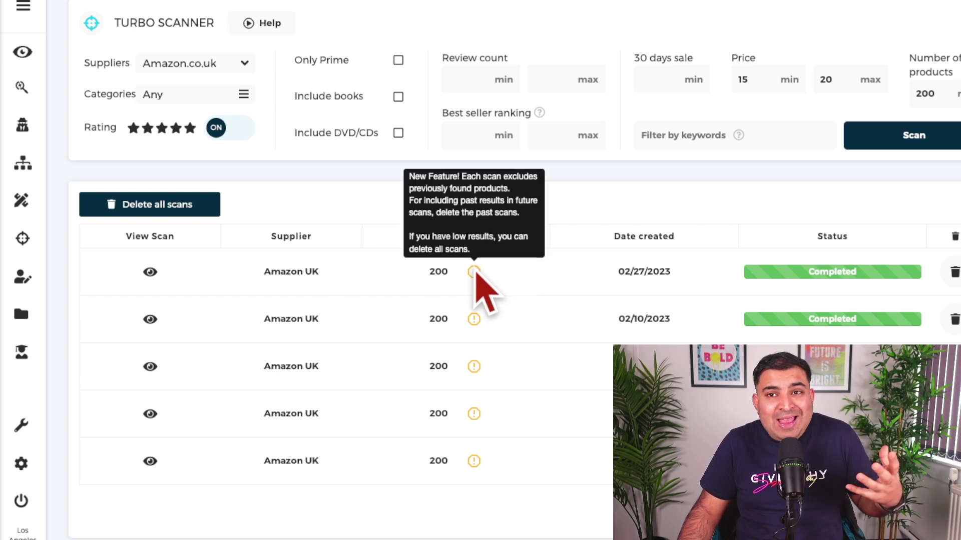
pyautogui.click(211, 64)
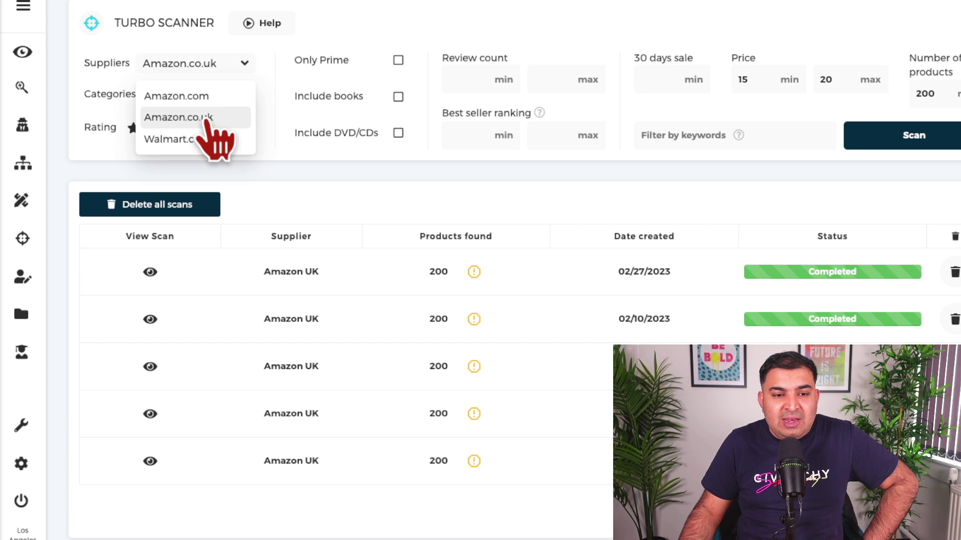
pyautogui.click(206, 119)
# - Review the product categories available for the scan without selecting any
pyautogui.click(202, 96)
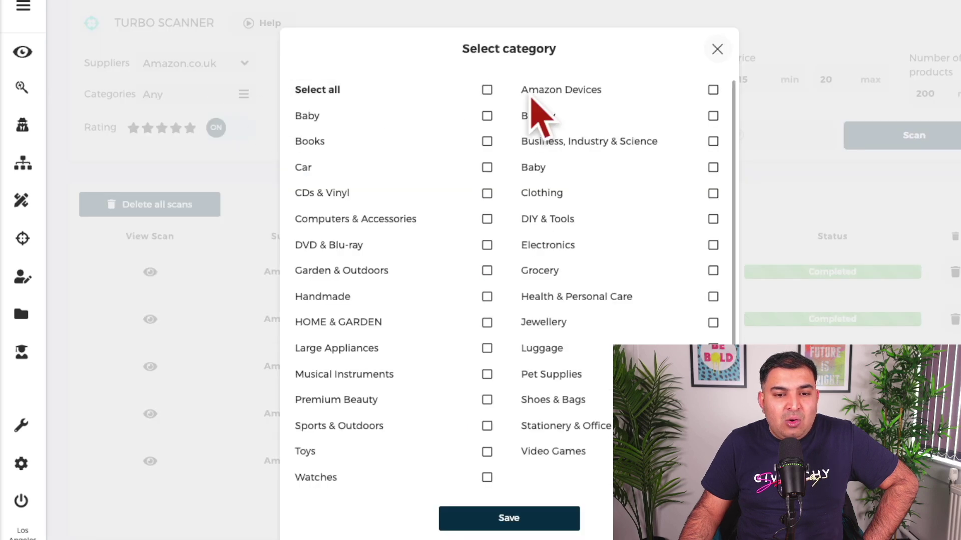
pyautogui.click(718, 49)
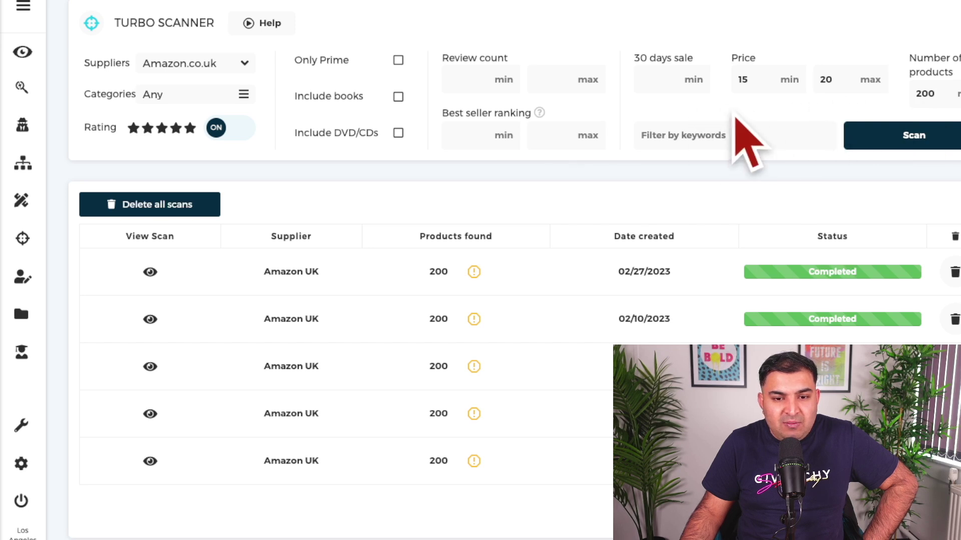
# - Run the Amazon.co.uk scan for 200 products priced 15 to 20 and open the new scan's records
pyautogui.click(893, 136)
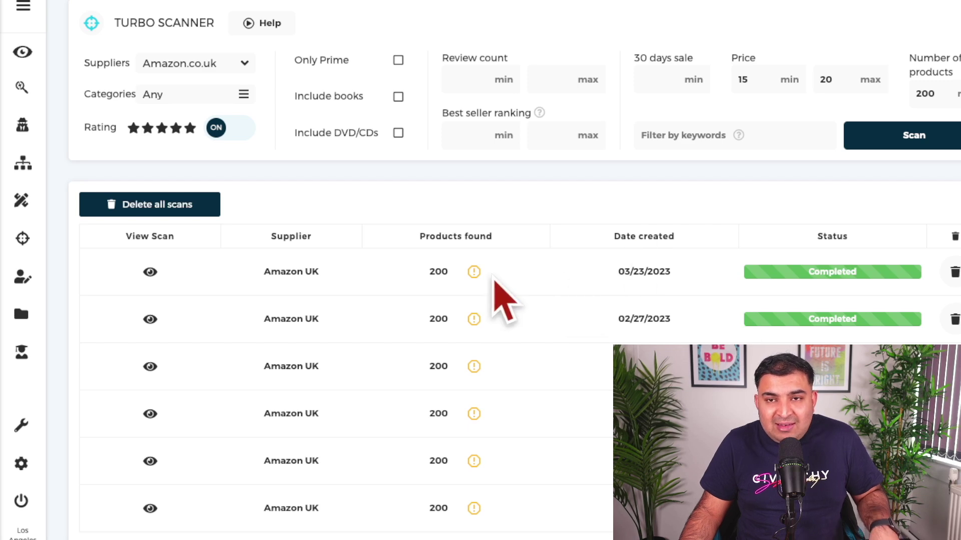
pyautogui.scroll(-1, 489, 269)
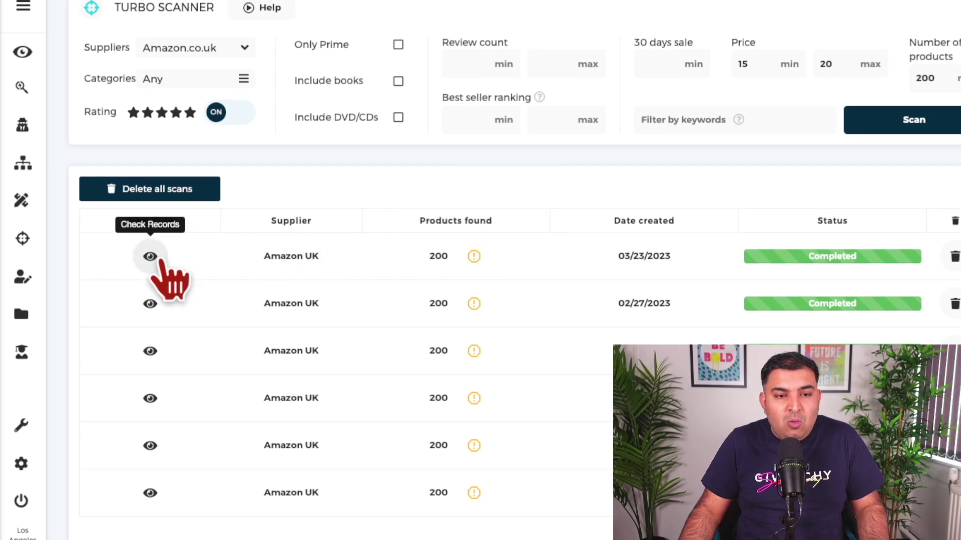
pyautogui.click(153, 257)
# - Examine the scanned Amazon products, comparing their prices, 30-day sales, ratings, categories and flagged title words
pyautogui.scroll(-12, 226, 215)
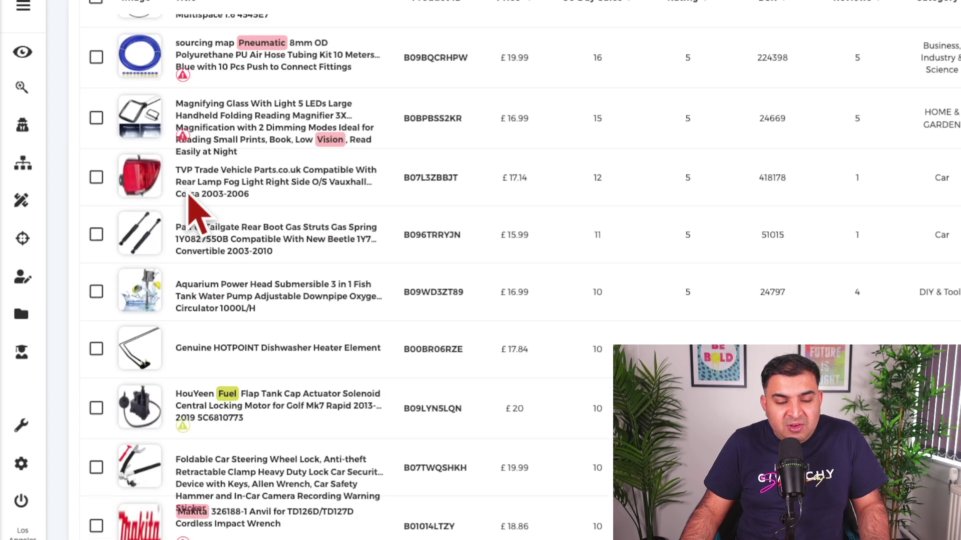
pyautogui.scroll(-5, 401, 215)
pyautogui.scroll(3, 373, 215)
pyautogui.scroll(15, 376, 214)
pyautogui.scroll(-6, 376, 221)
pyautogui.scroll(2, 375, 219)
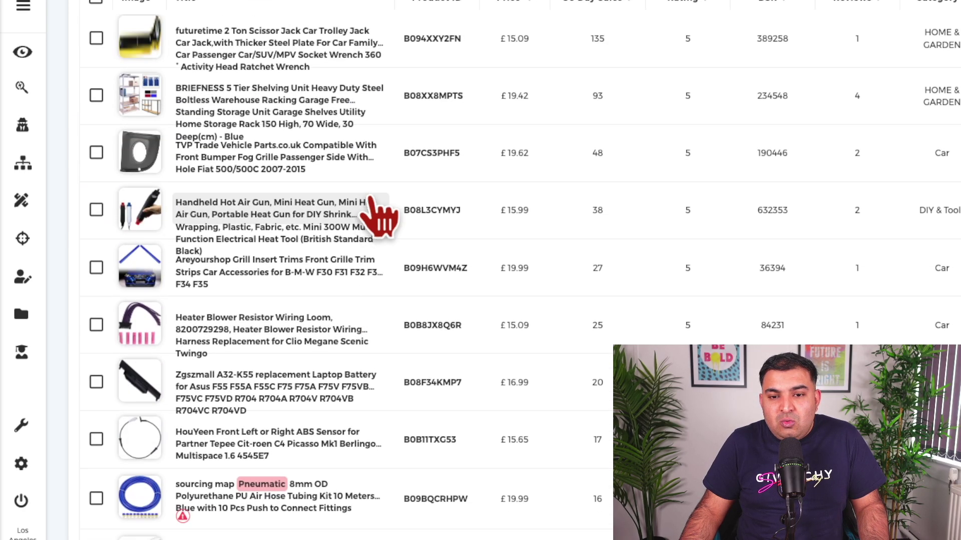
pyautogui.scroll(2, 380, 216)
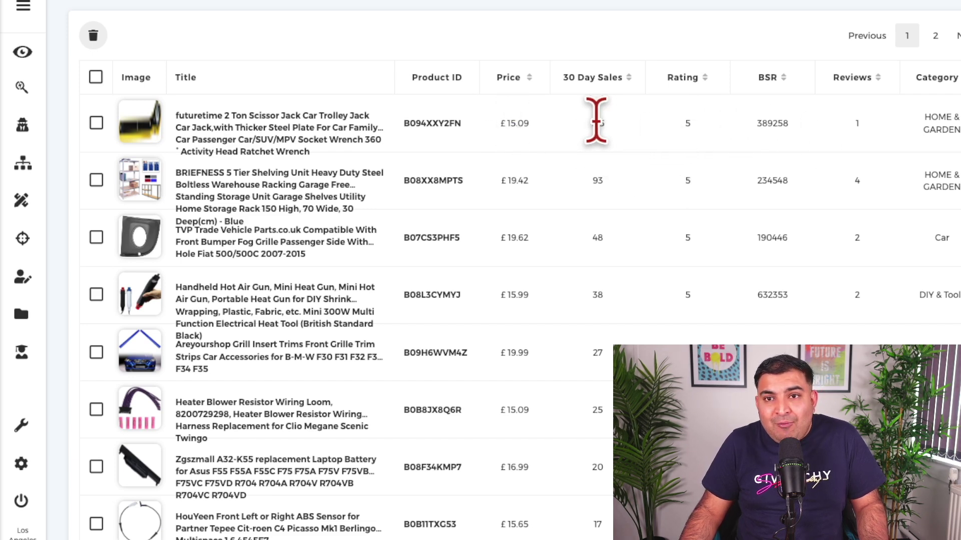
pyautogui.scroll(-4, 598, 135)
pyautogui.scroll(8, 605, 145)
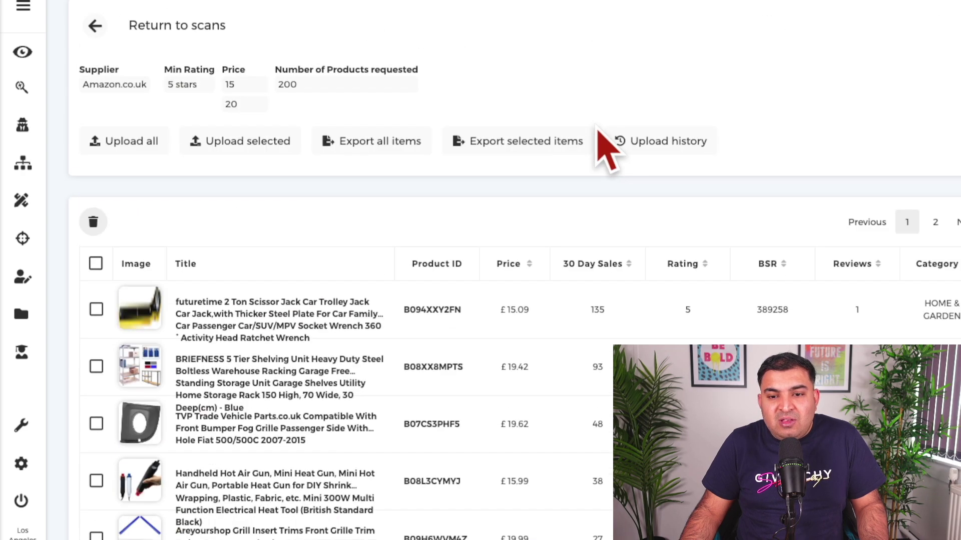
pyautogui.moveTo(593, 262)
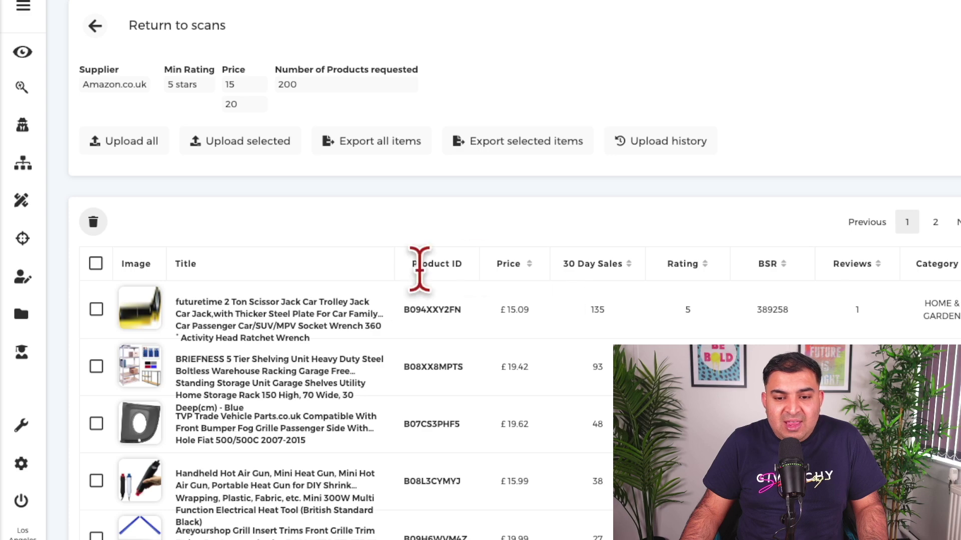
pyautogui.scroll(-1, 563, 274)
pyautogui.scroll(-20, 596, 235)
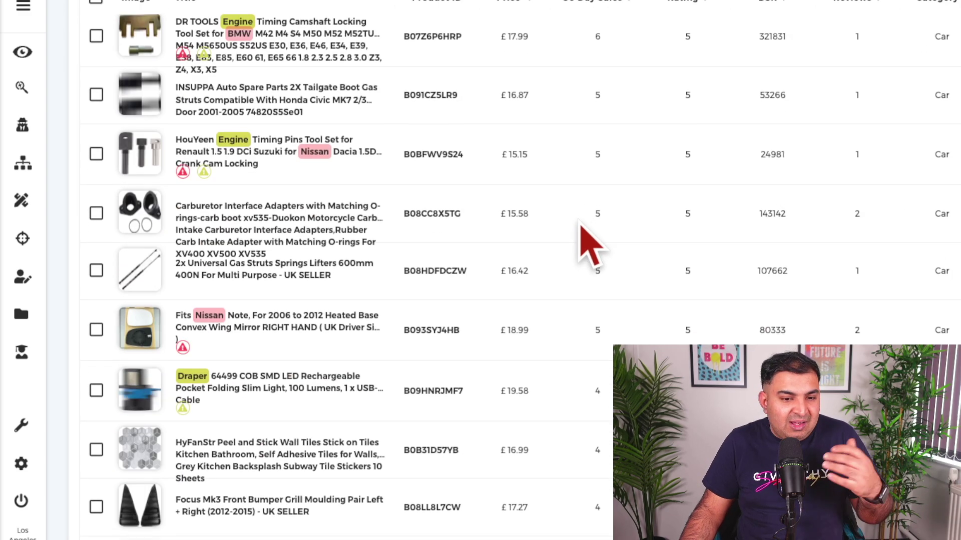
pyautogui.scroll(-20, 375, 216)
pyautogui.scroll(-20, 356, 202)
pyautogui.scroll(-10, 325, 196)
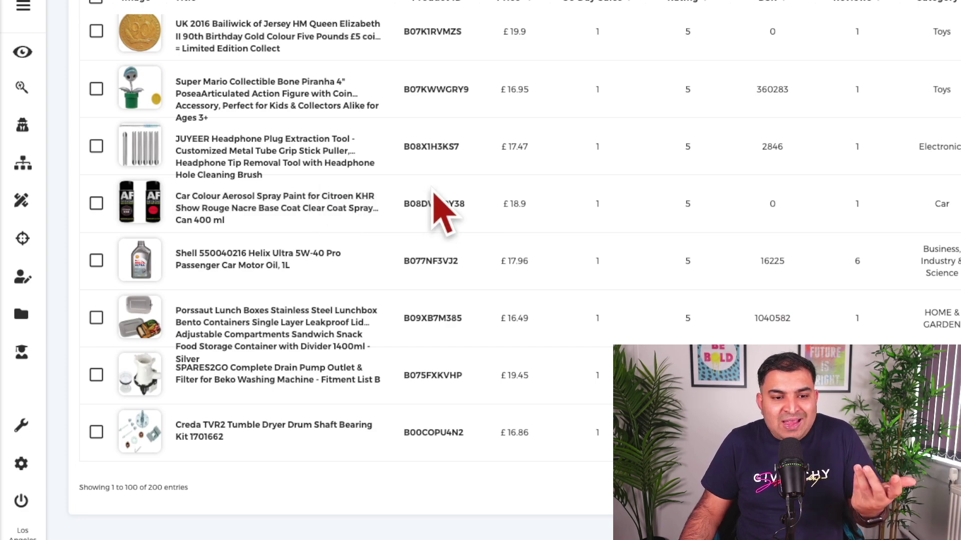
pyautogui.scroll(5, 506, 245)
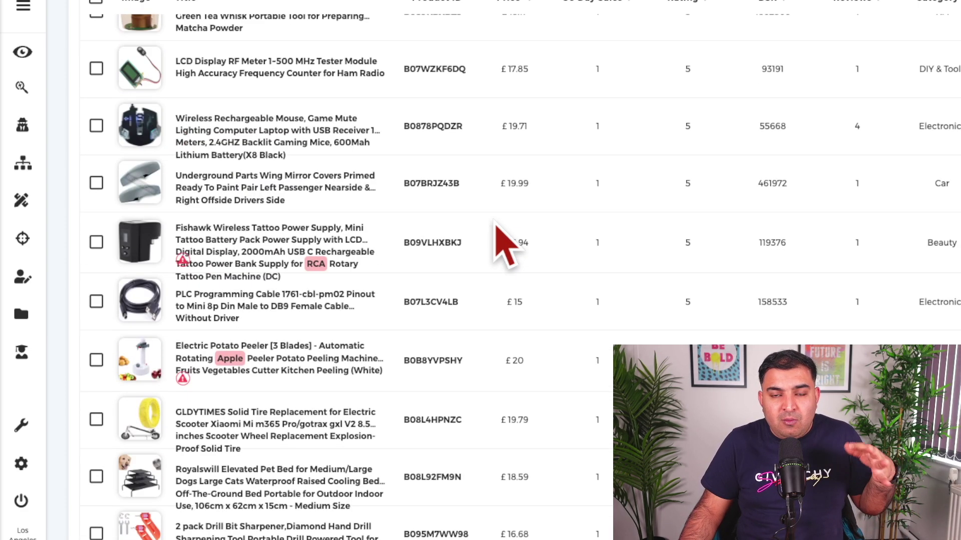
pyautogui.scroll(5, 495, 235)
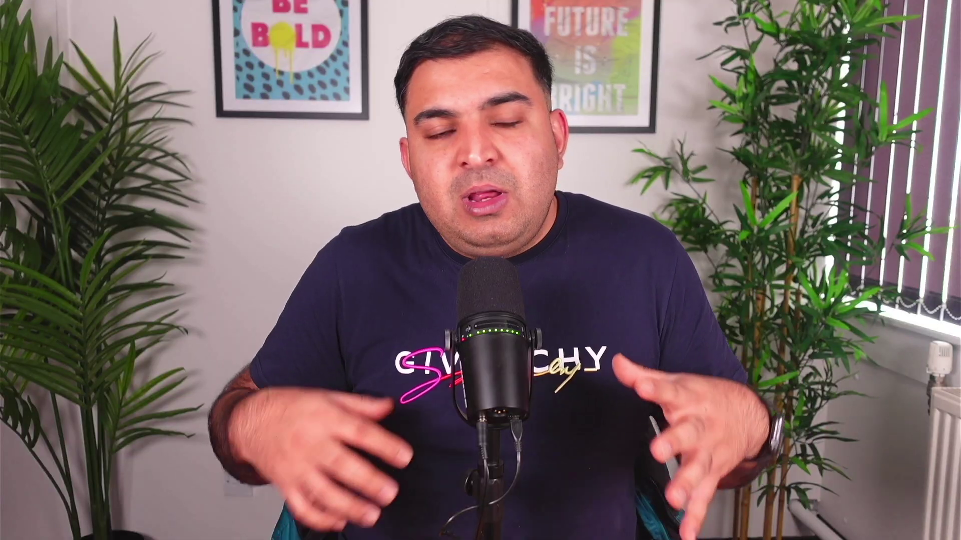
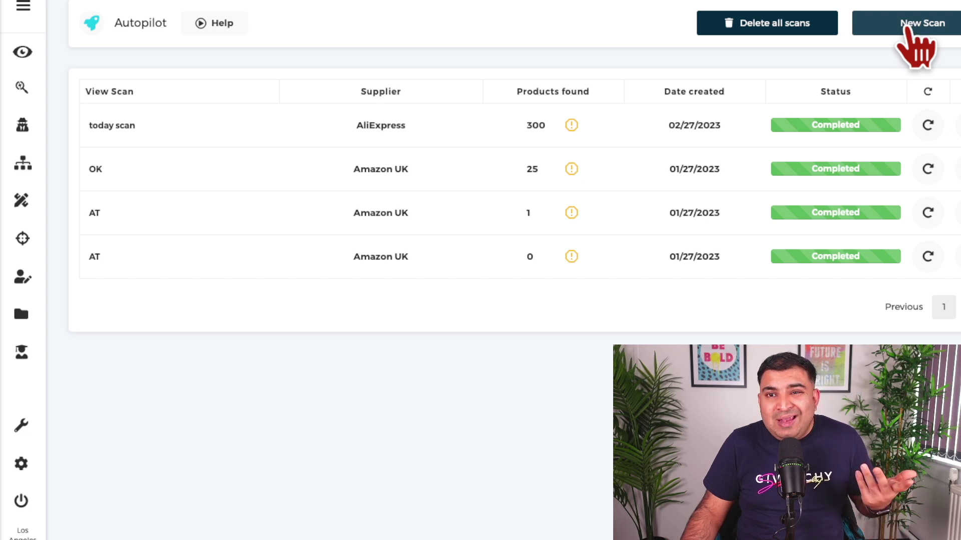
# - Start a new Autopilot scan named with the owner's name and "23 march", using Aliexpress.com as supplier and keeping the preset sales and price filters
pyautogui.click(908, 35)
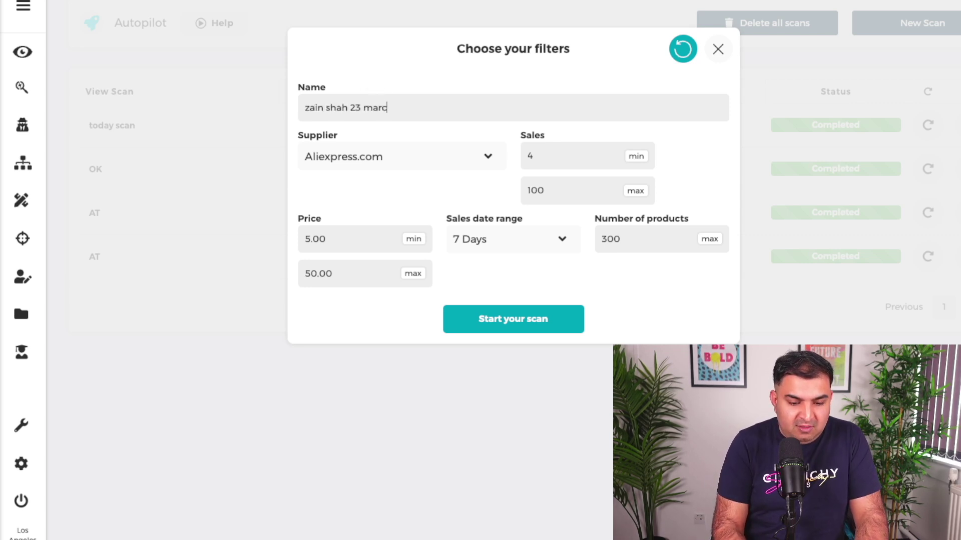
pyautogui.click(413, 159)
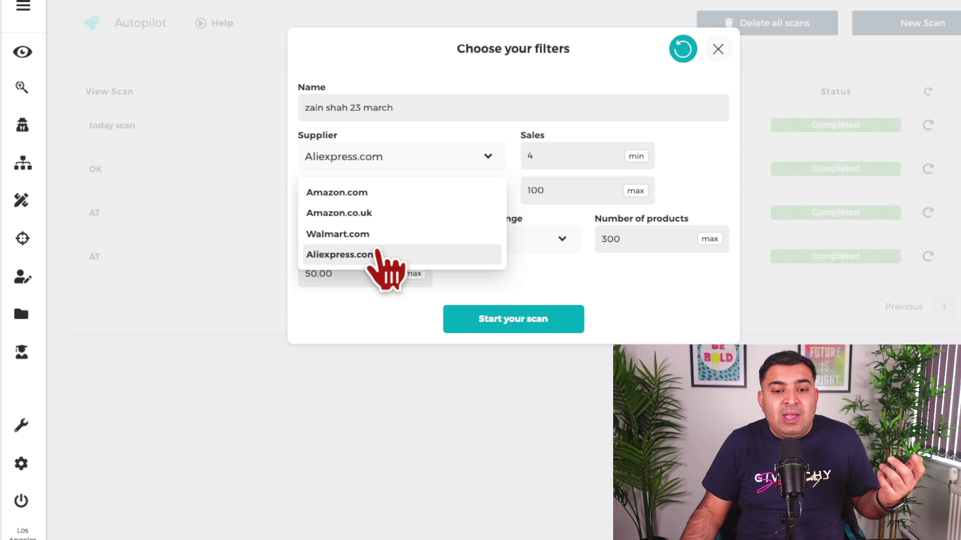
pyautogui.click(383, 254)
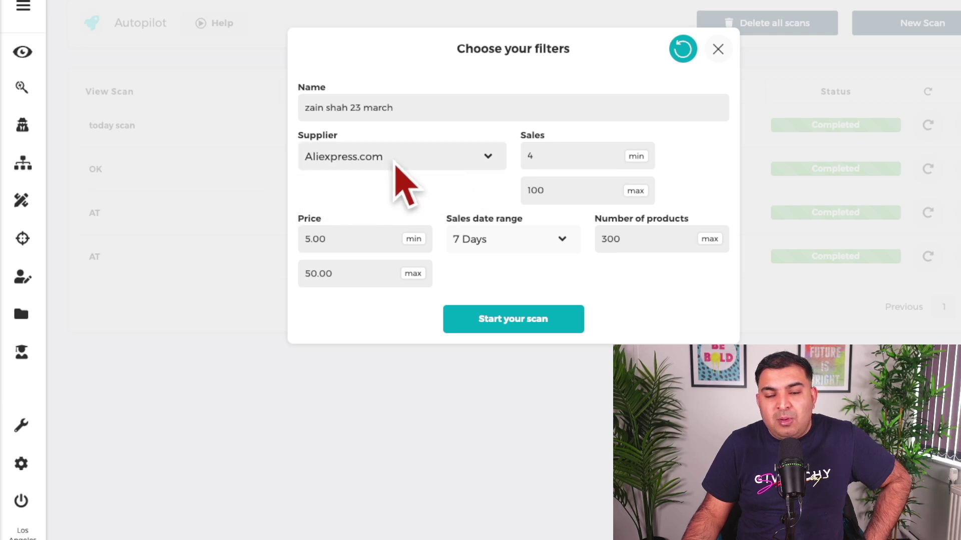
pyautogui.click(543, 157)
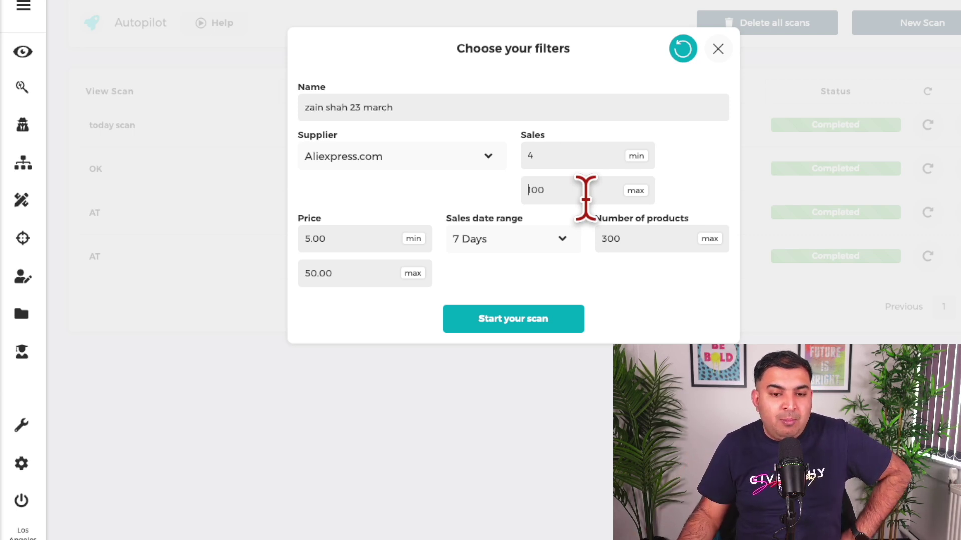
pyautogui.click(506, 322)
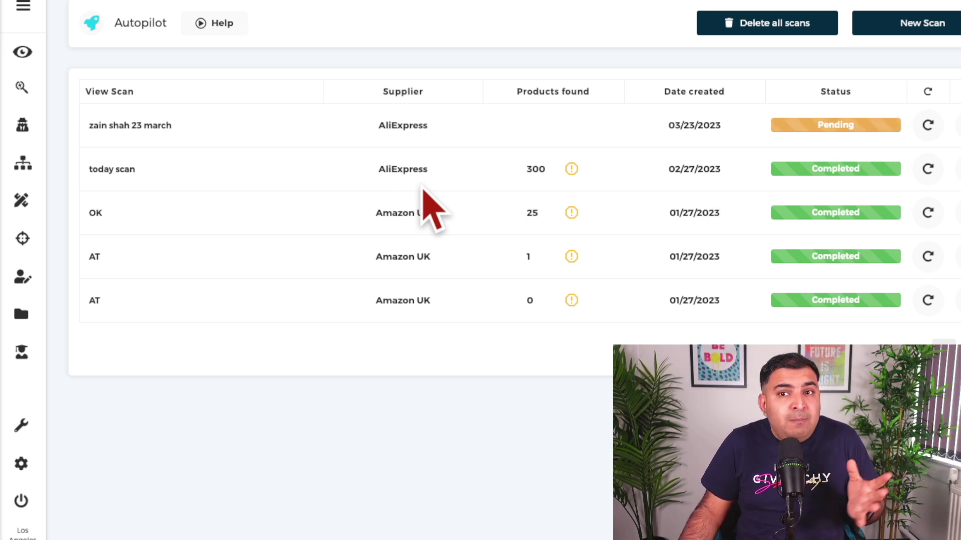
# - Open the new AliExpress scan's results and examine the products' eBay titles, prices, sales, competition and flagged brand words
pyautogui.moveTo(570, 129)
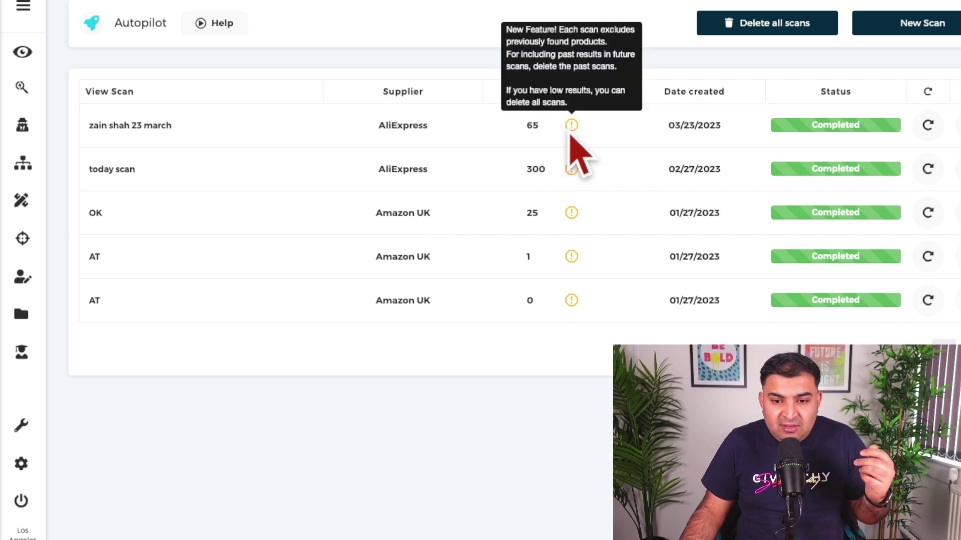
pyautogui.click(137, 126)
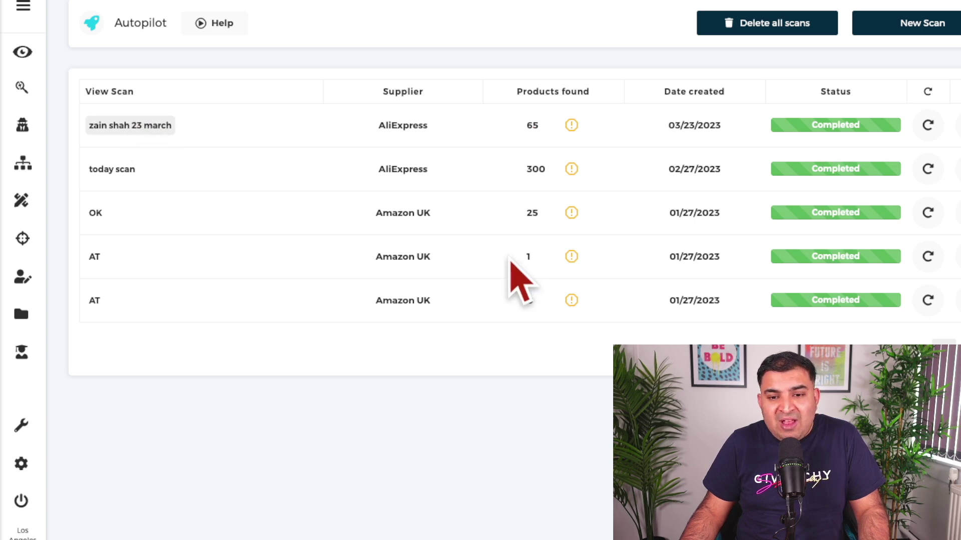
pyautogui.scroll(-3, 517, 220)
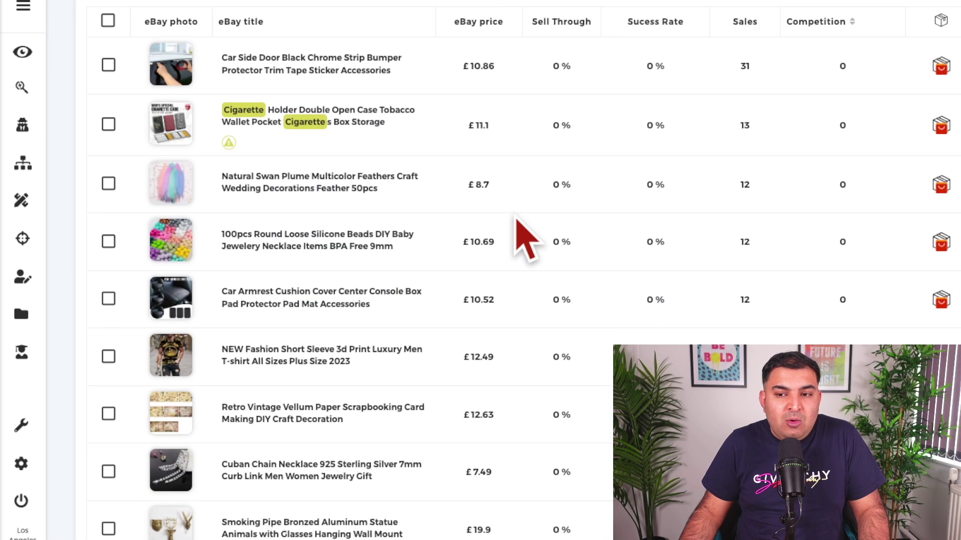
pyautogui.scroll(3, 517, 220)
pyautogui.scroll(-3, 517, 220)
pyautogui.scroll(1, 517, 220)
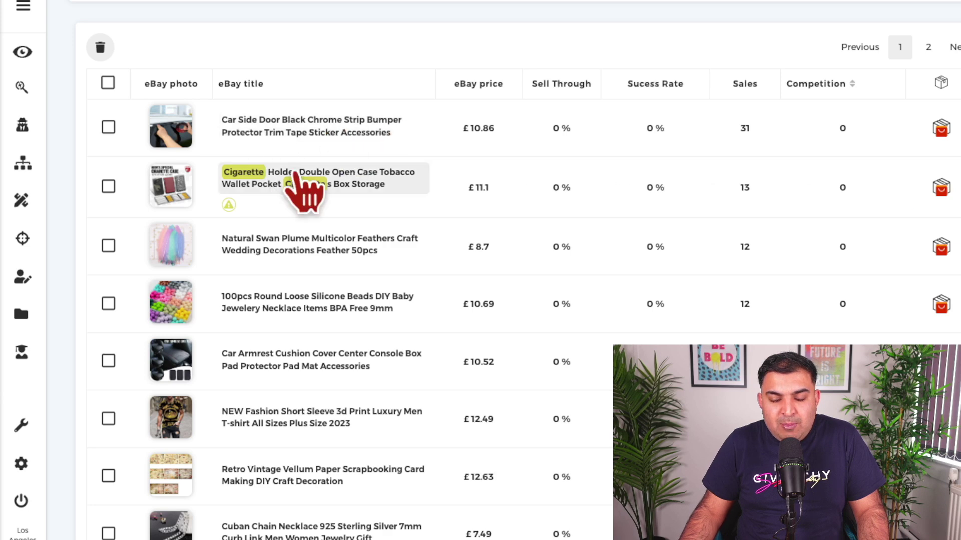
pyautogui.scroll(-6, 397, 225)
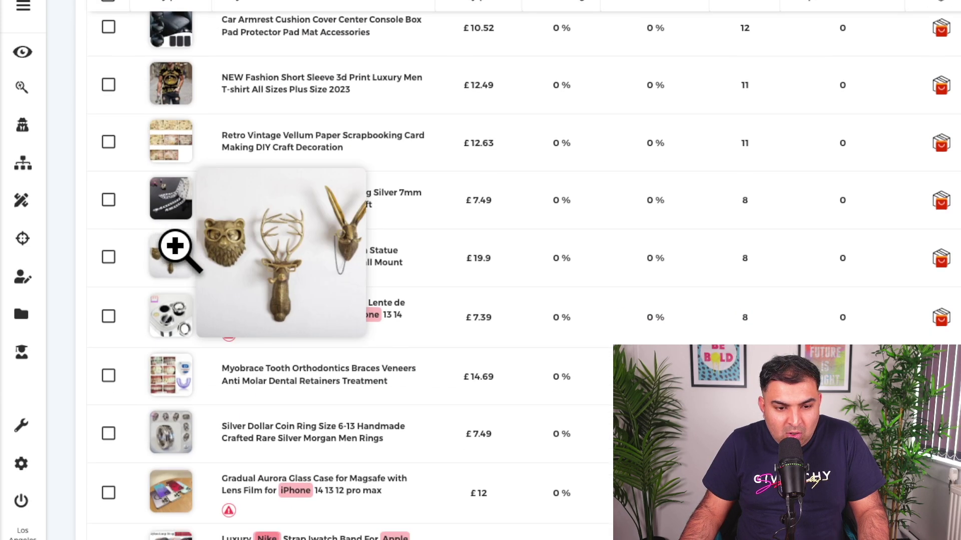
pyautogui.scroll(-10, 305, 245)
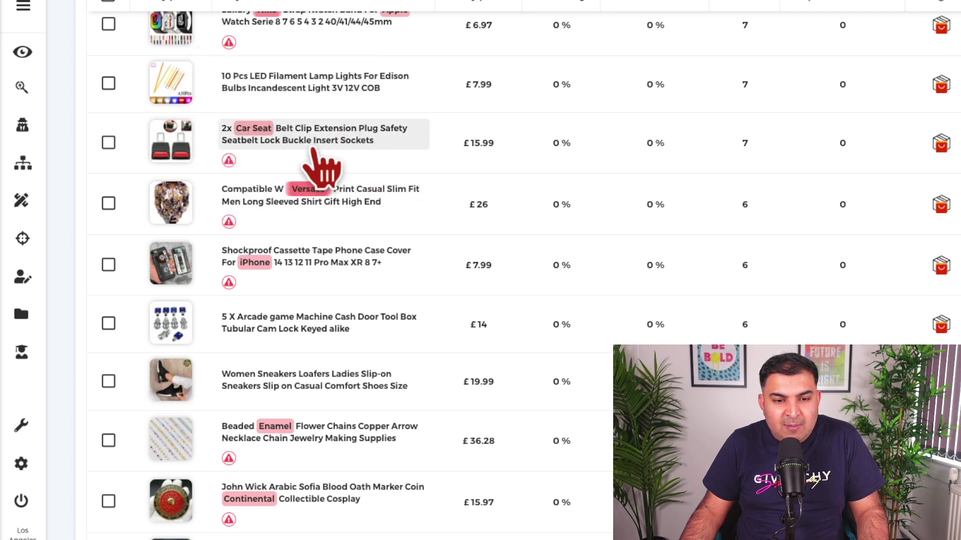
pyautogui.scroll(16, 430, 175)
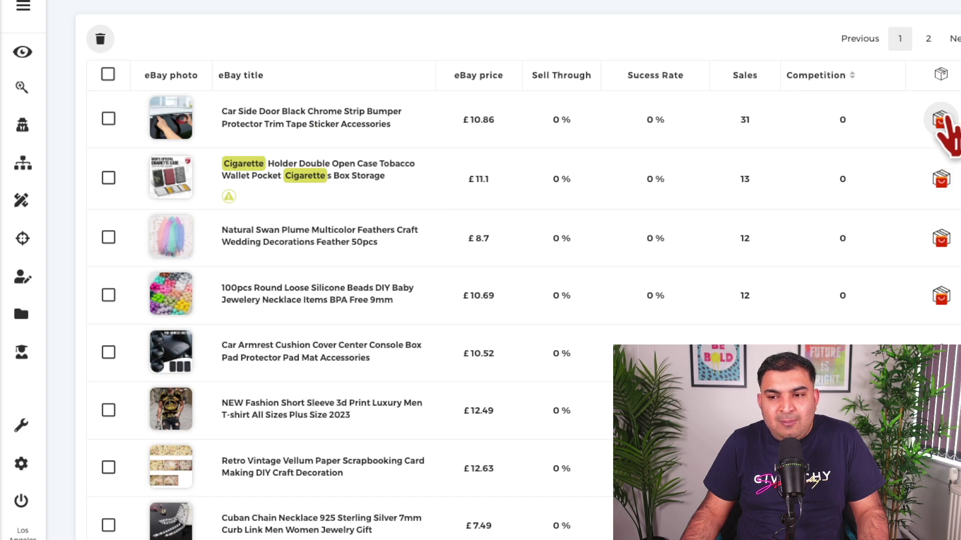
pyautogui.scroll(-15, 340, 263)
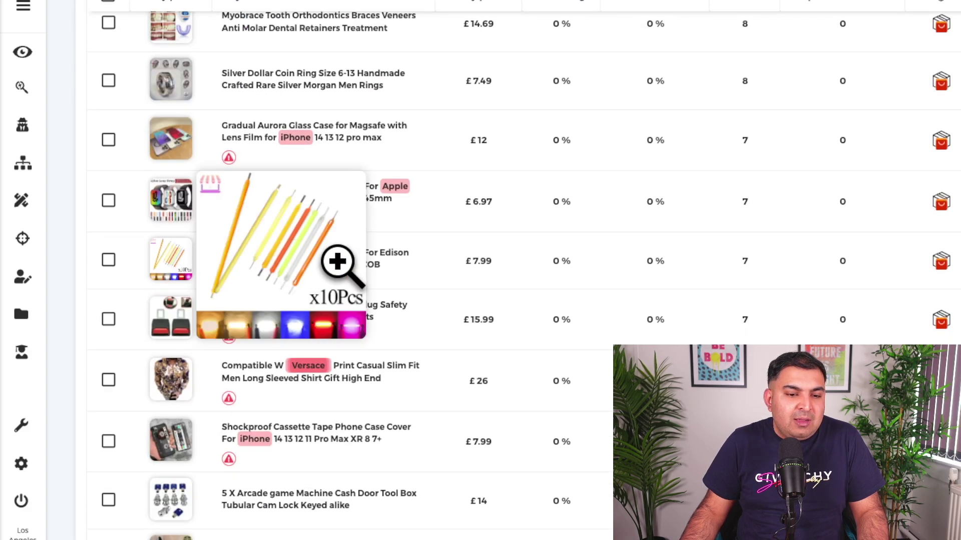
pyautogui.scroll(-20, 355, 261)
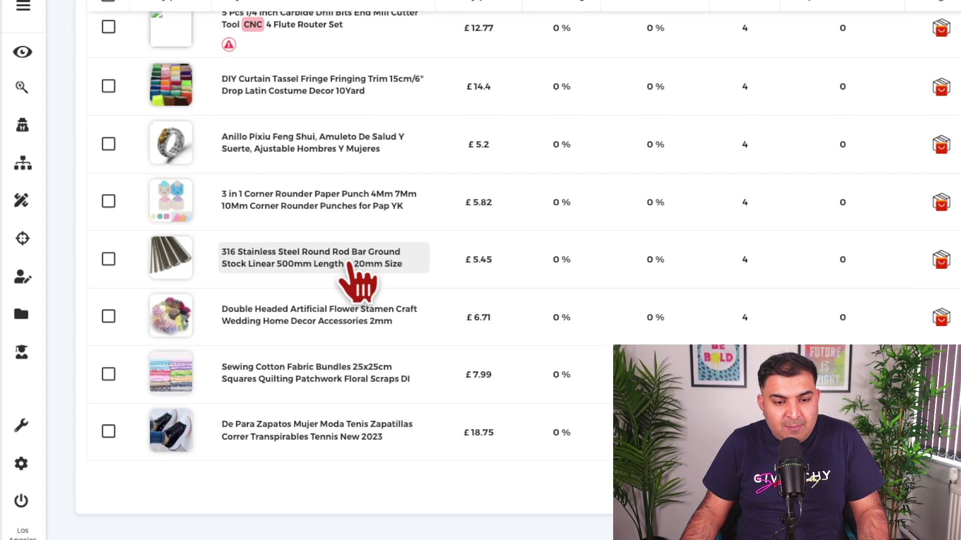
pyautogui.scroll(20, 561, 272)
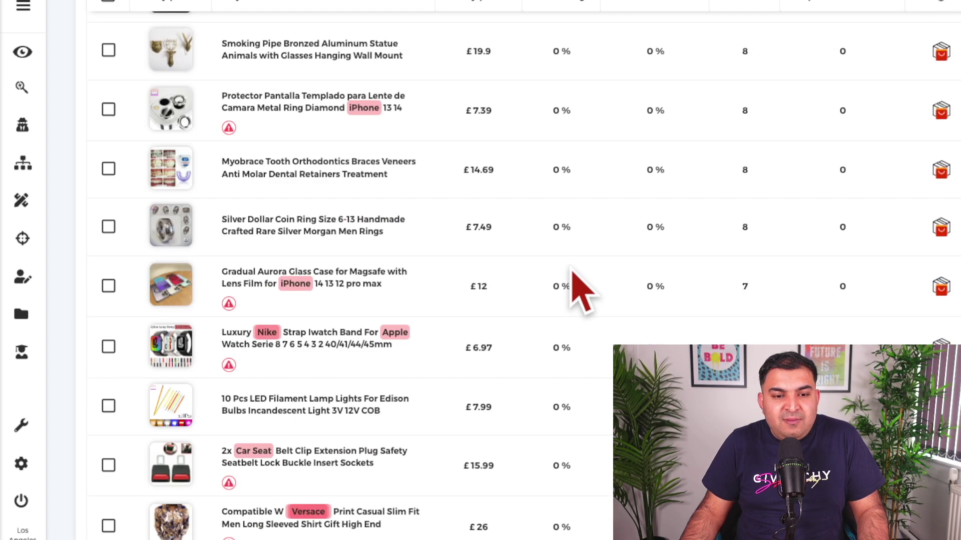
pyautogui.scroll(-8, 564, 282)
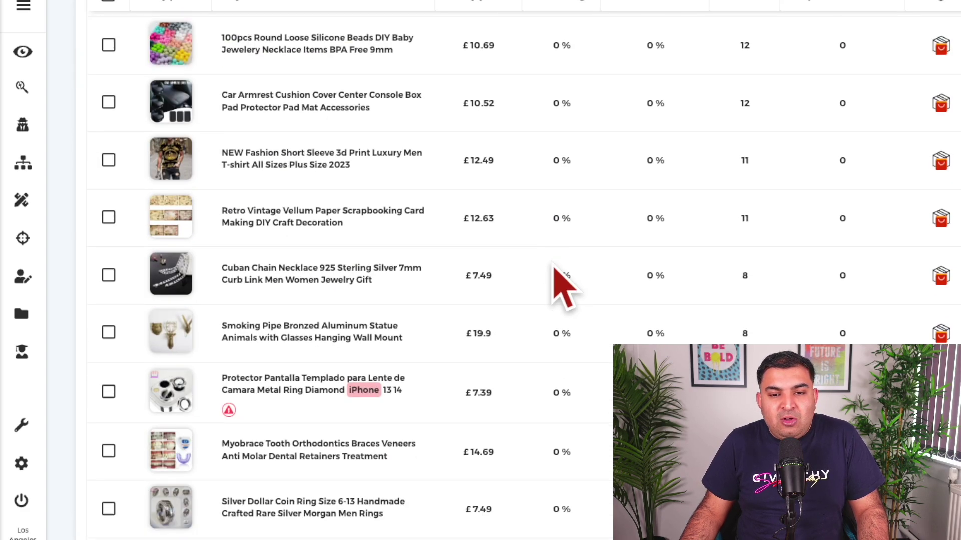
pyautogui.scroll(-9, 555, 279)
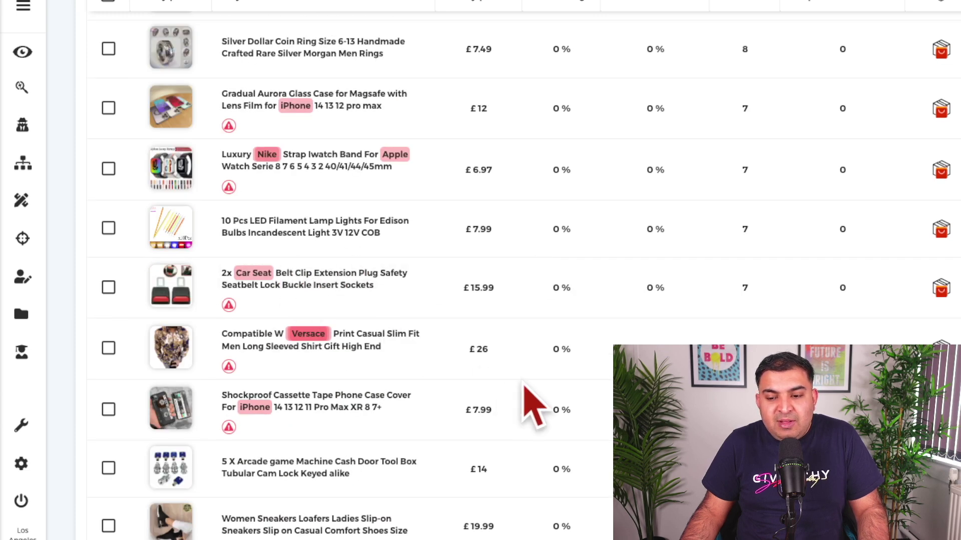